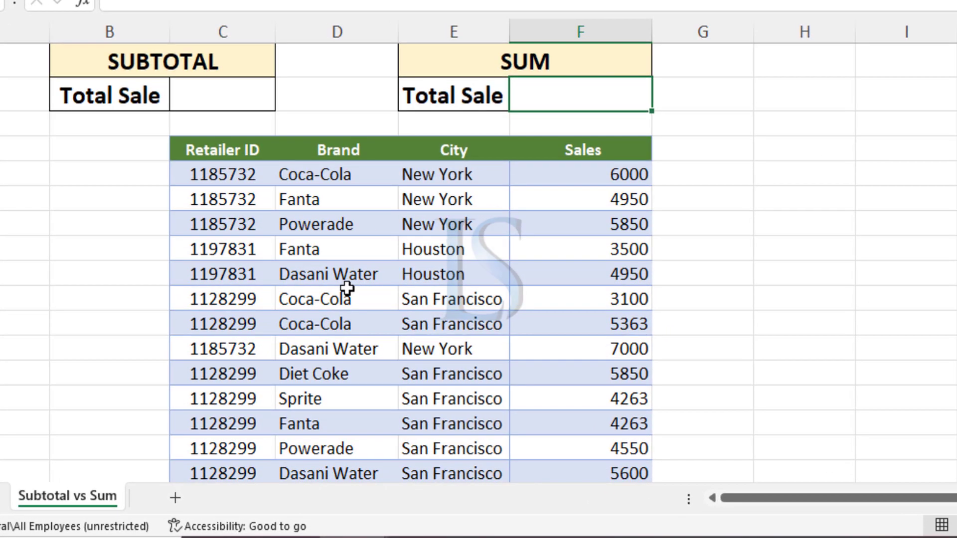
# Check the Sales column's last value, 5600, and the empty cell below it.
pyautogui.scroll(-1, 344, 299)
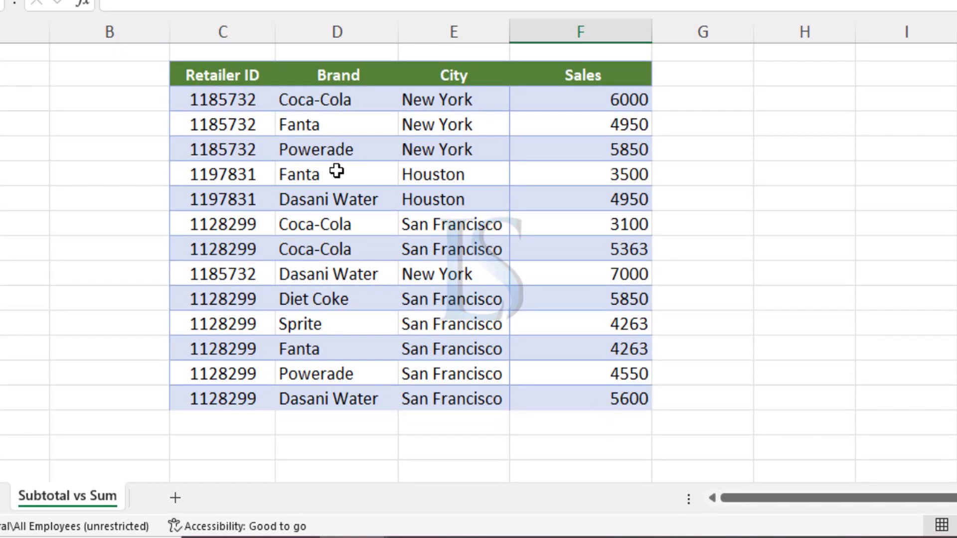
pyautogui.scroll(1, 606, 263)
pyautogui.scroll(-2, 606, 263)
pyautogui.click(605, 316)
pyautogui.scroll(2, 607, 316)
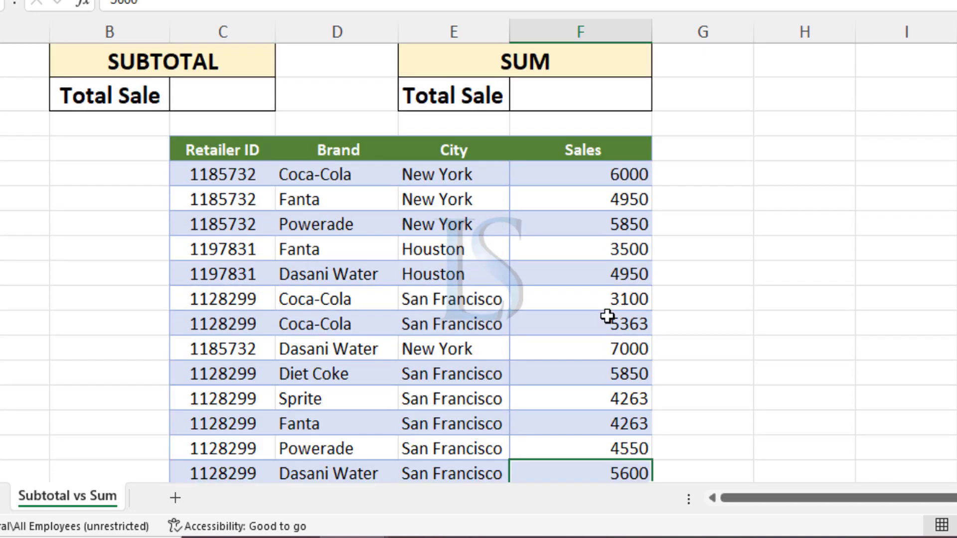
pyautogui.scroll(-2, 607, 316)
pyautogui.click(537, 356)
pyautogui.scroll(1, 598, 189)
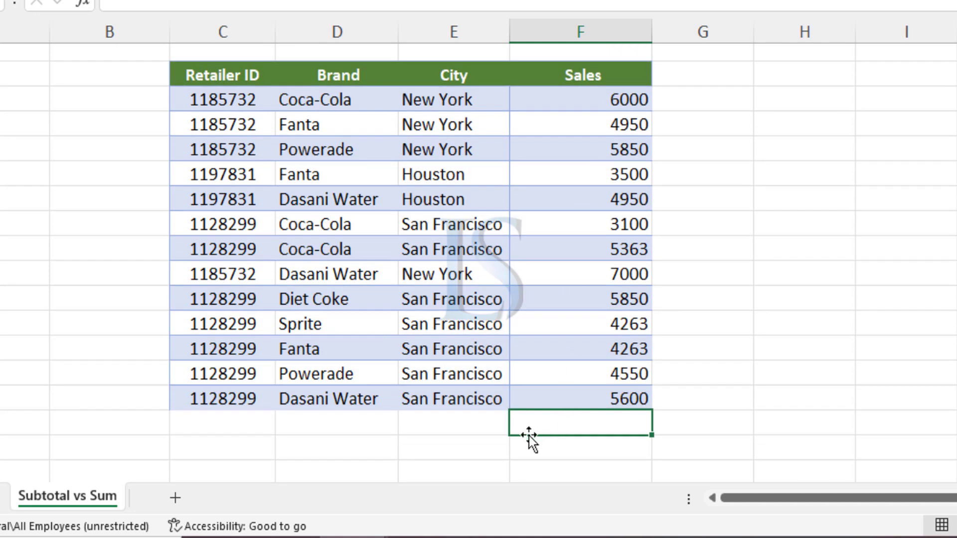
pyautogui.scroll(1, 597, 422)
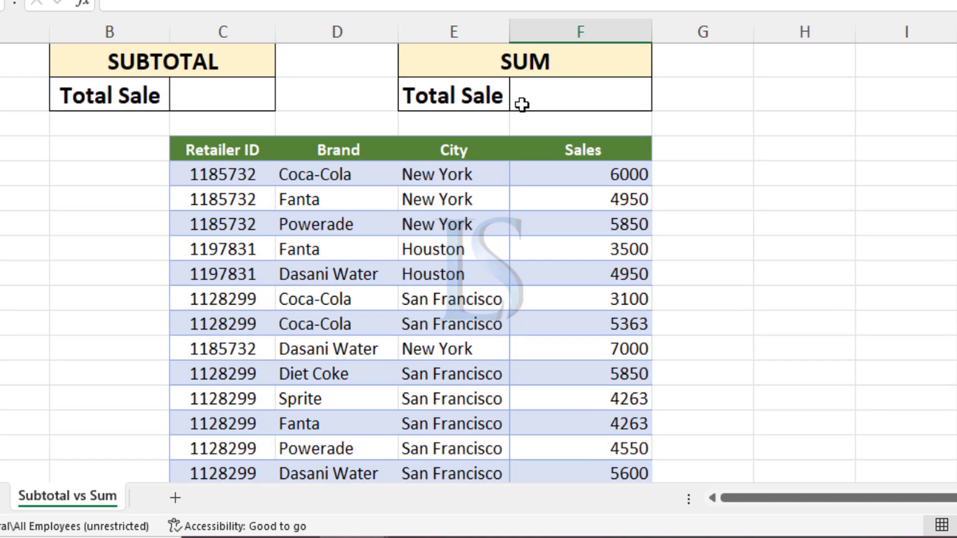
# Enter =SUM(F5:F17) in the SUM box's Total Sale cell F2, showing 65238.
pyautogui.click(532, 94)
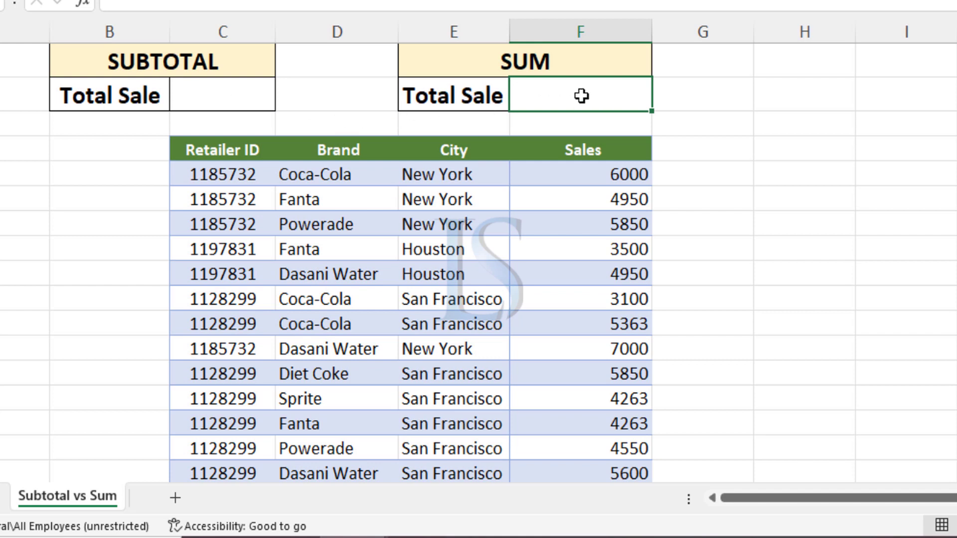
pyautogui.click(236, 95)
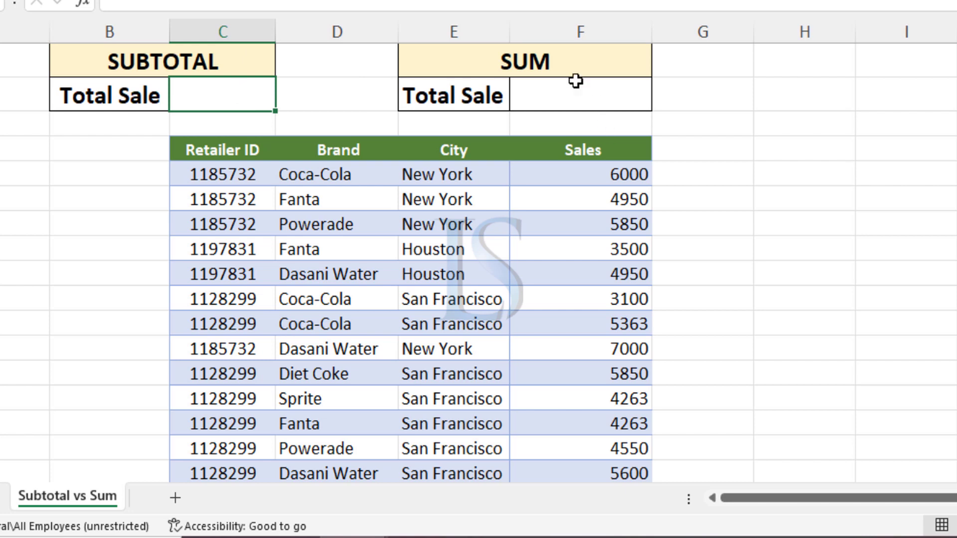
pyautogui.click(570, 106)
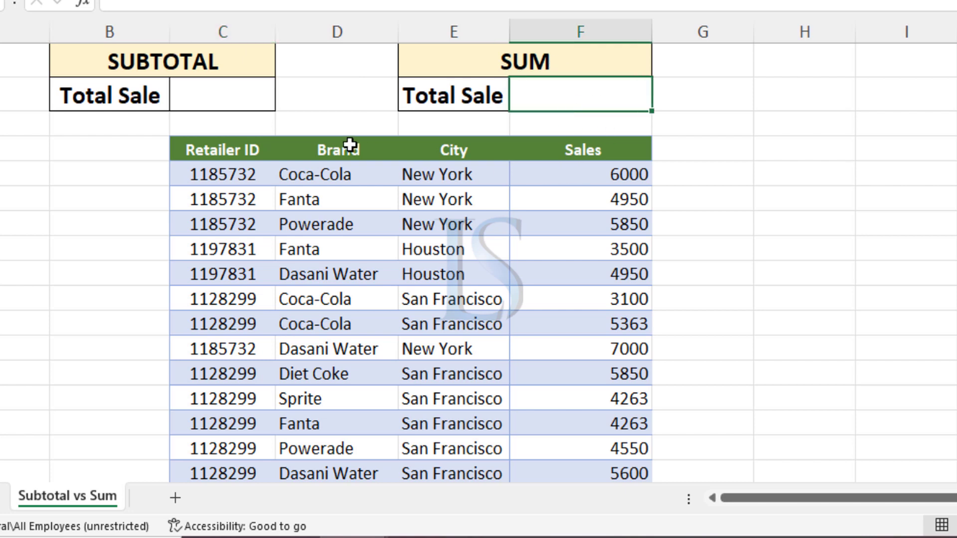
pyautogui.click(212, 96)
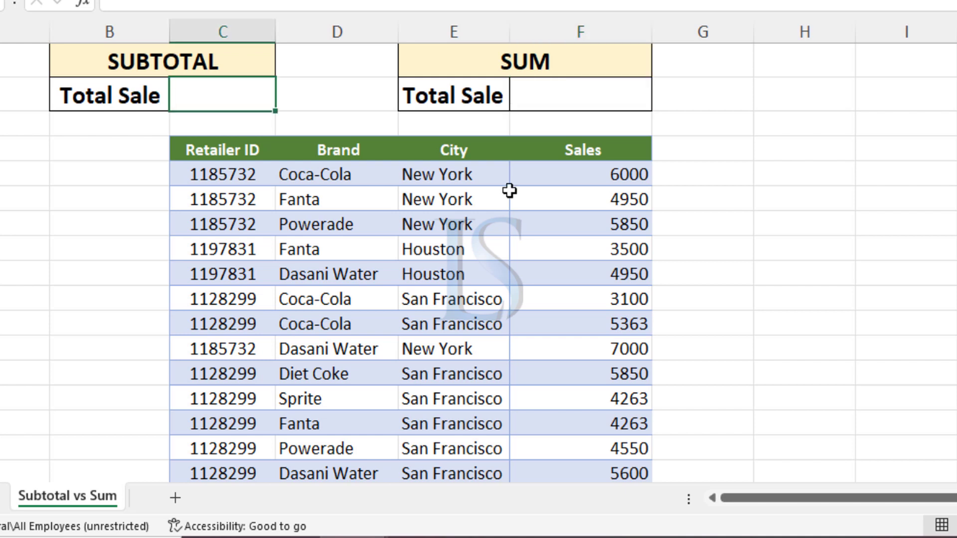
pyautogui.click(544, 102)
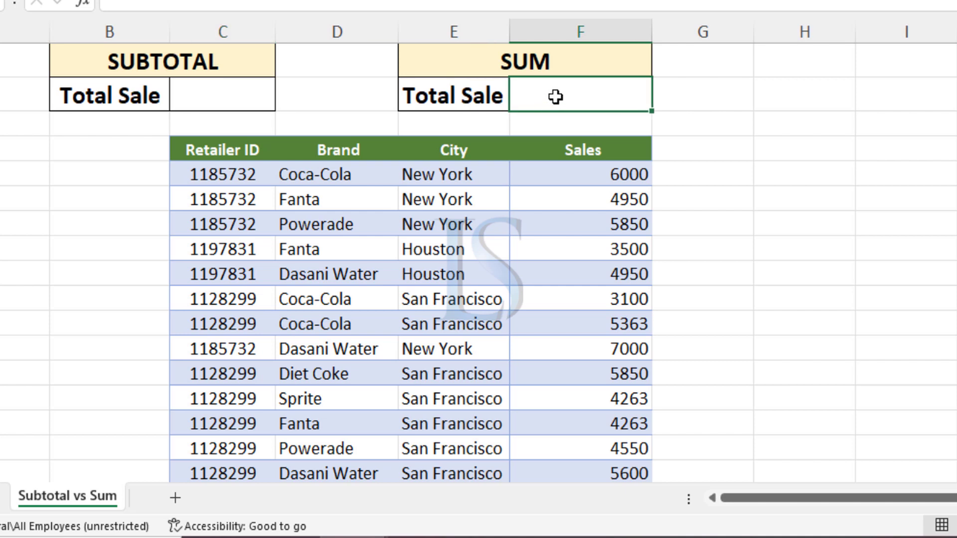
pyautogui.write('=')
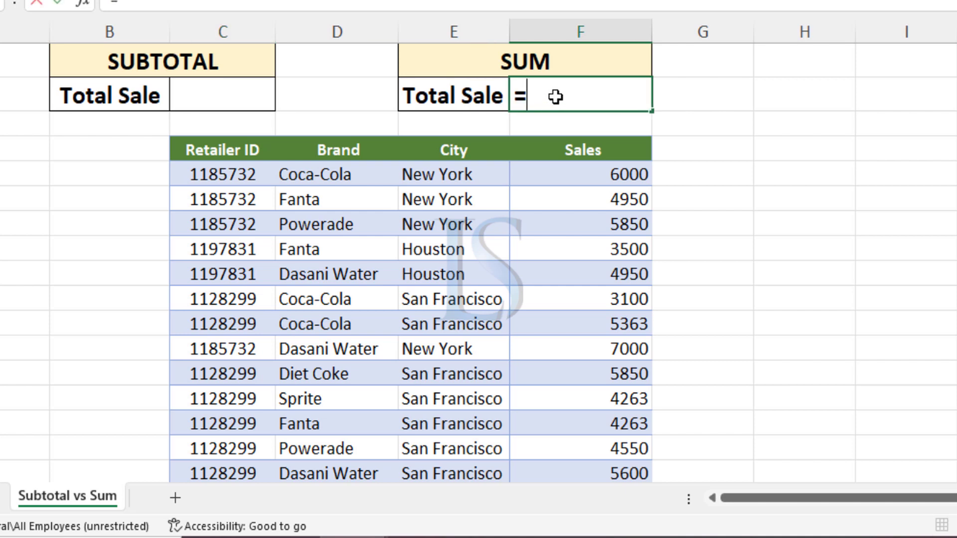
pyautogui.write('SUM')
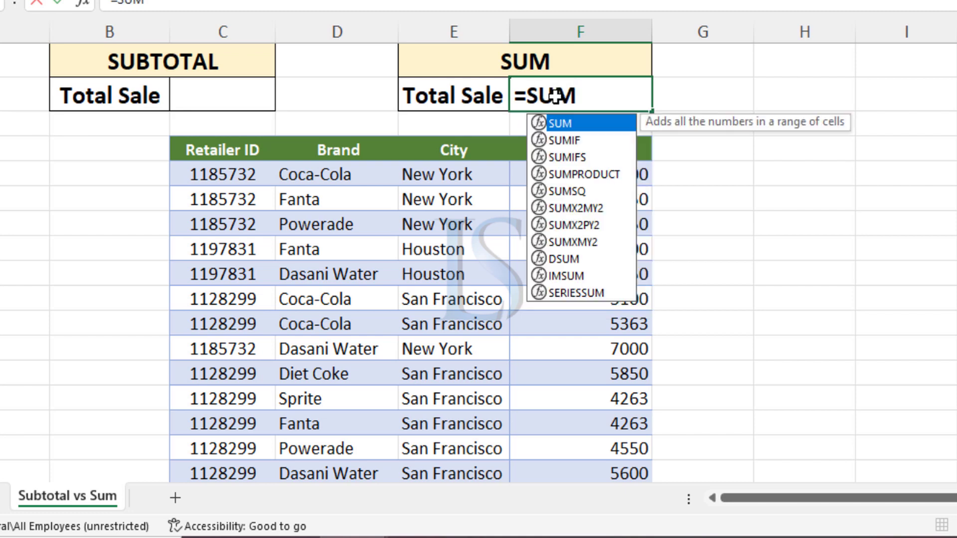
pyautogui.write('(')
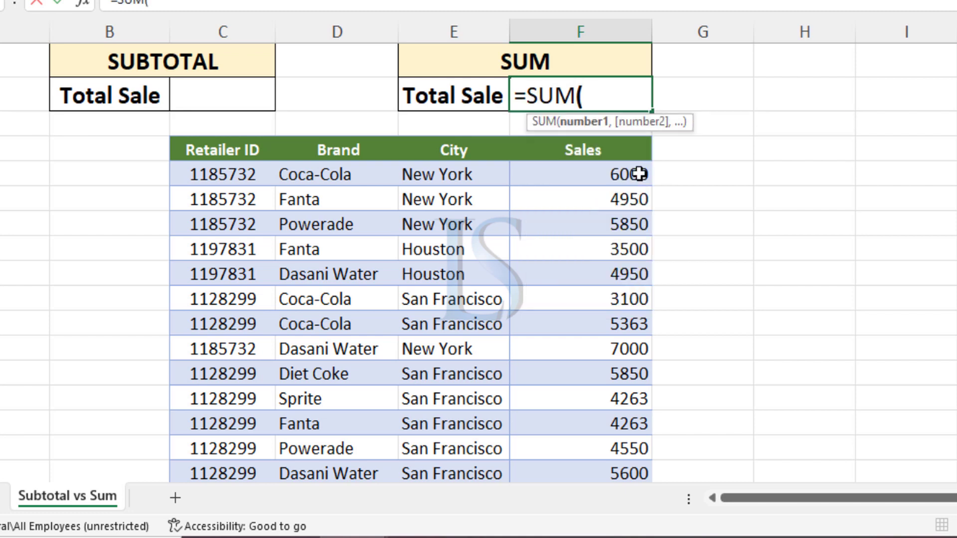
pyautogui.moveTo(595, 177); pyautogui.dragTo(587, 470)
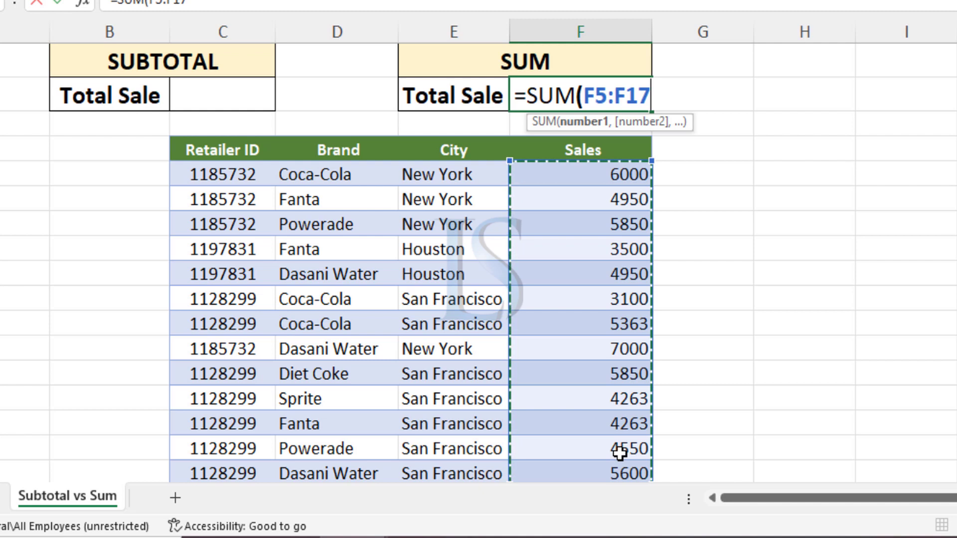
pyautogui.write(')')
pyautogui.click(229, 94)
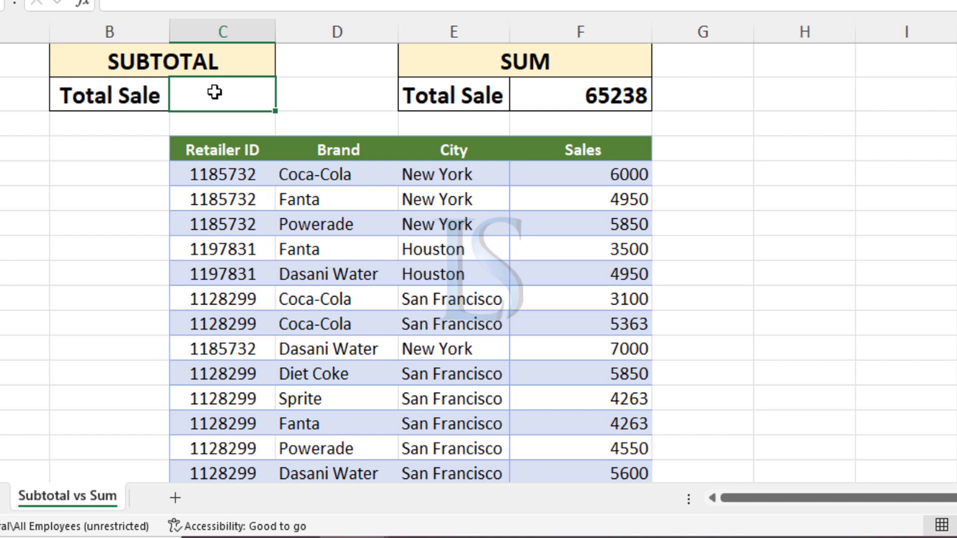
# Enter =SUBTOTAL(9,F5:F17) in the SUBTOTAL box's Total Sale cell C2.
pyautogui.write('=')
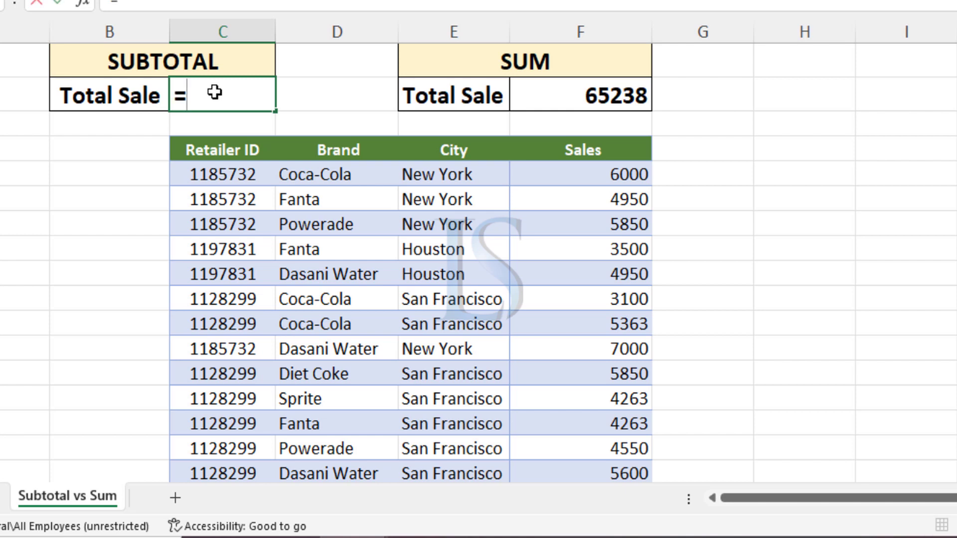
pyautogui.write('S')
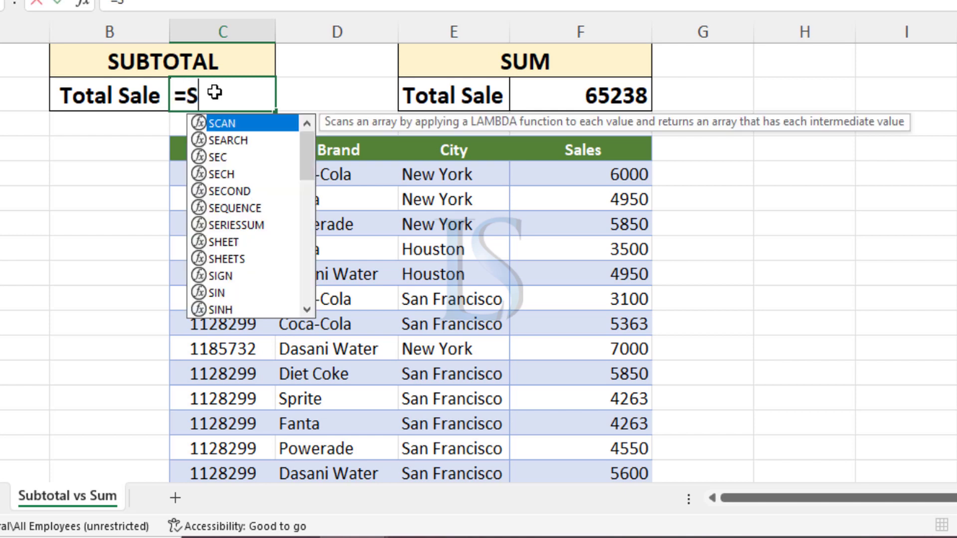
pyautogui.write('UBTOTAL')
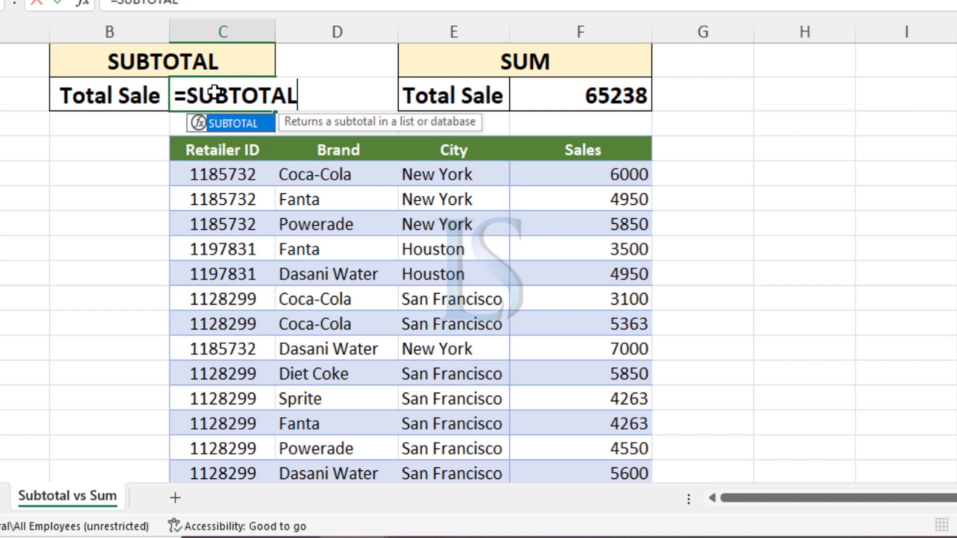
pyautogui.write('(')
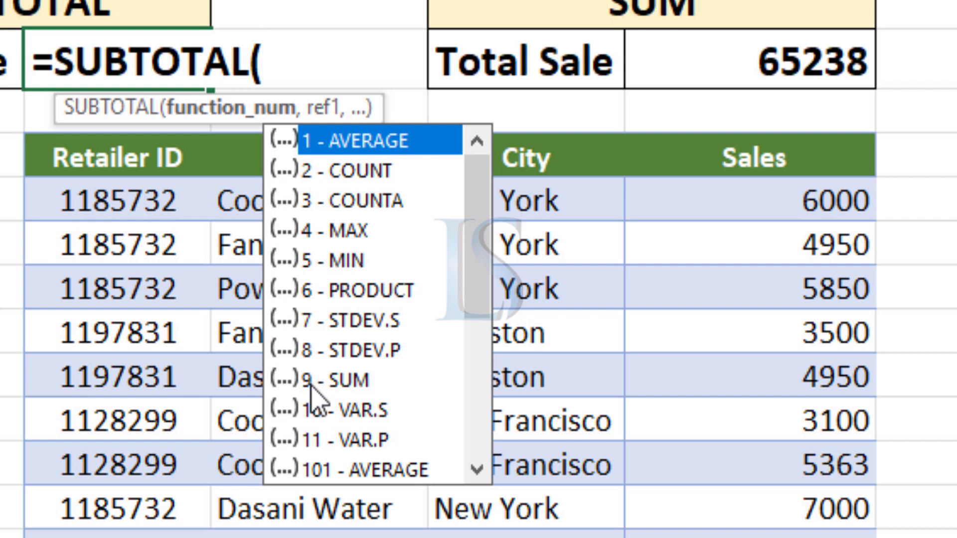
pyautogui.write('9,')
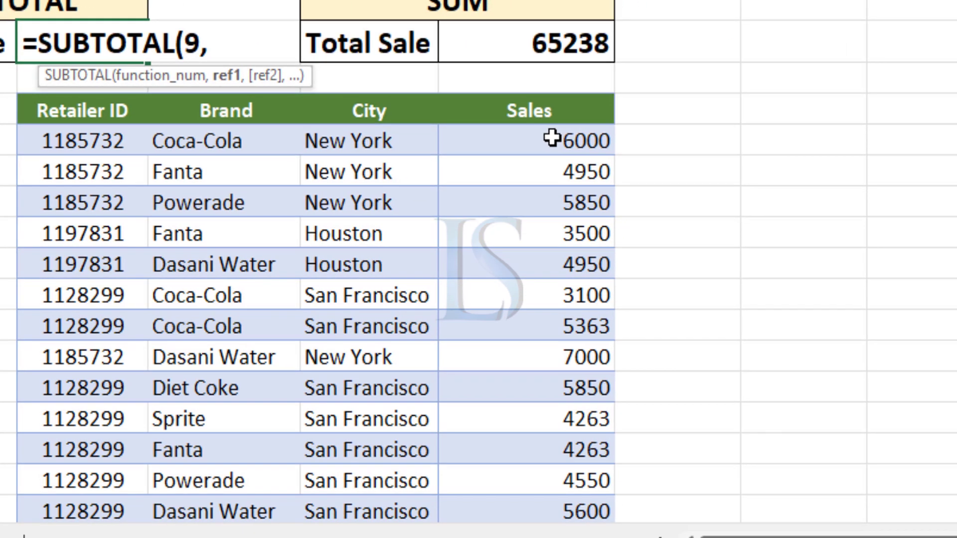
pyautogui.moveTo(552, 138); pyautogui.dragTo(543, 513)
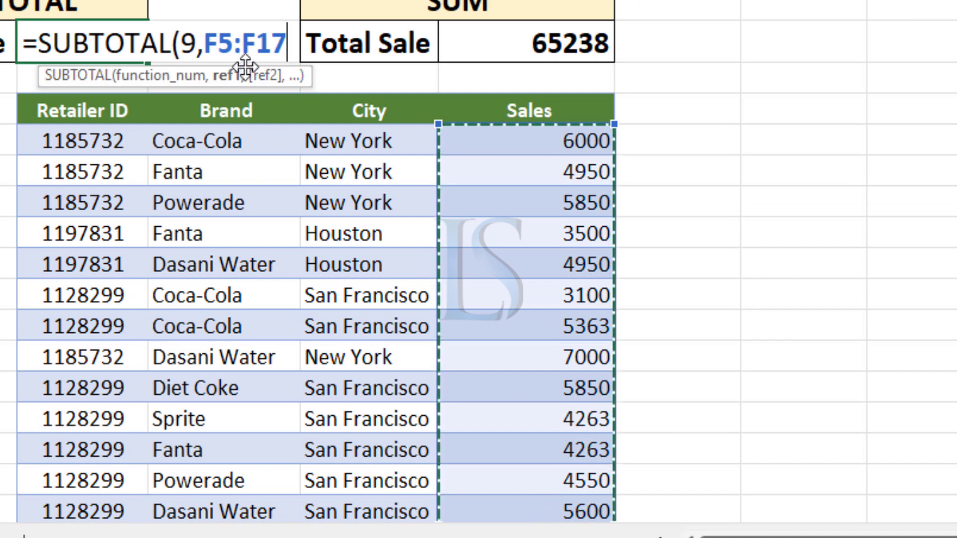
pyautogui.write(')')
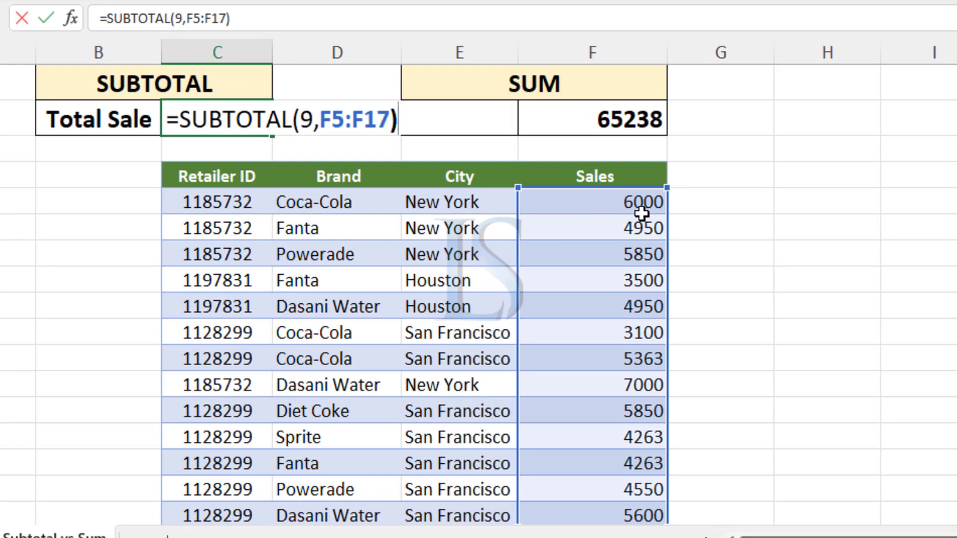
pyautogui.press('Return')
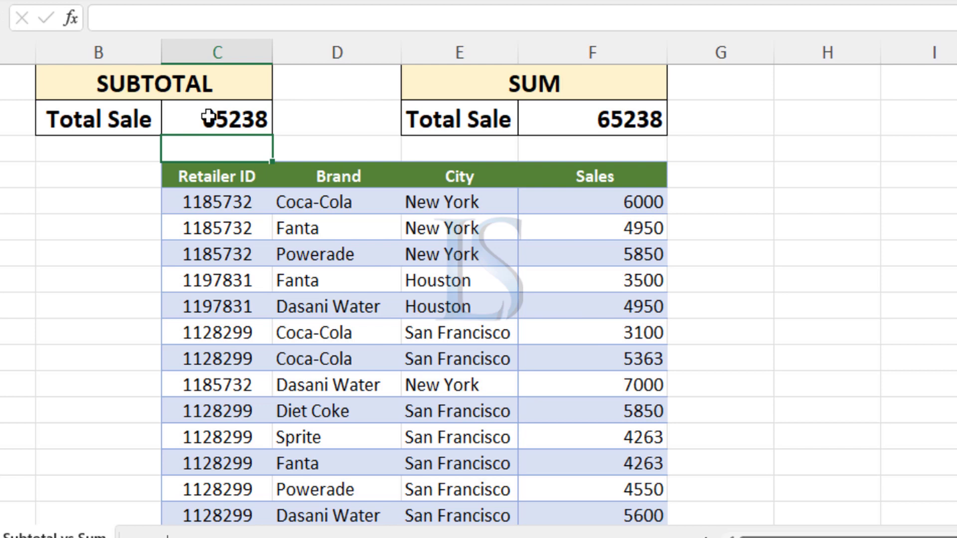
# Compare the SUBTOTAL and SUM total formulas, both showing 65238.
pyautogui.click(207, 121)
pyautogui.click(620, 125)
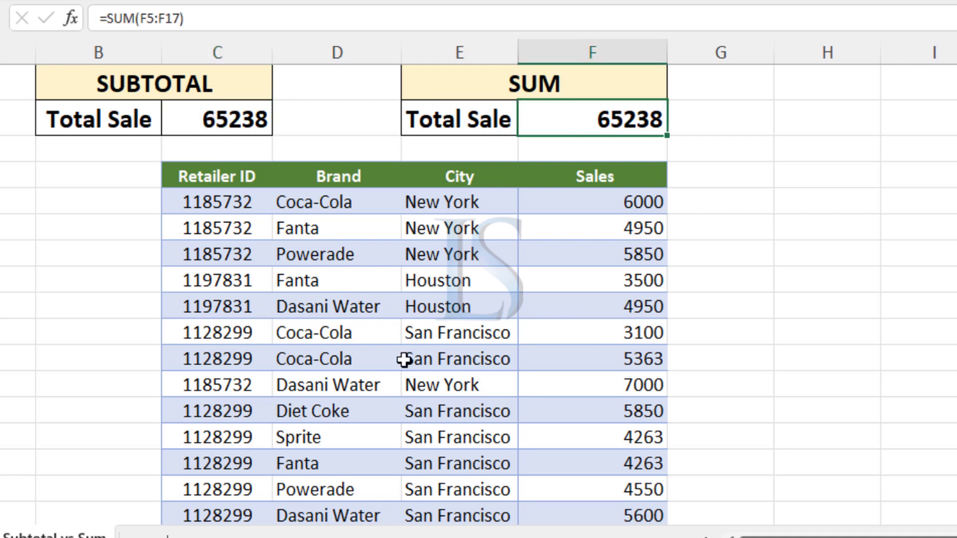
pyautogui.scroll(-1, 441, 364)
pyautogui.scroll(1, 439, 359)
pyautogui.click(349, 264)
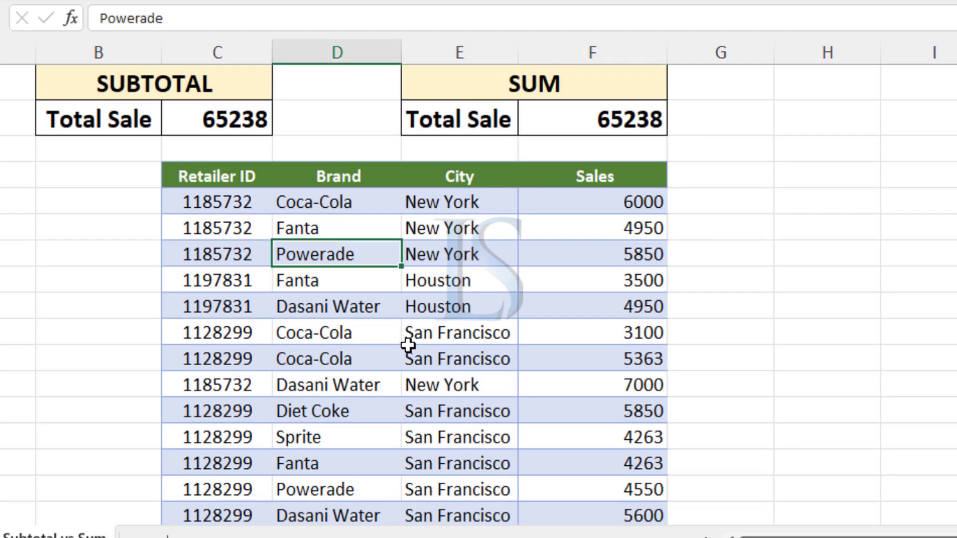
# Turn on filtering and show only Coca-Cola brand rows, dropping SUBTOTAL to 14463.
pyautogui.click(351, 329)
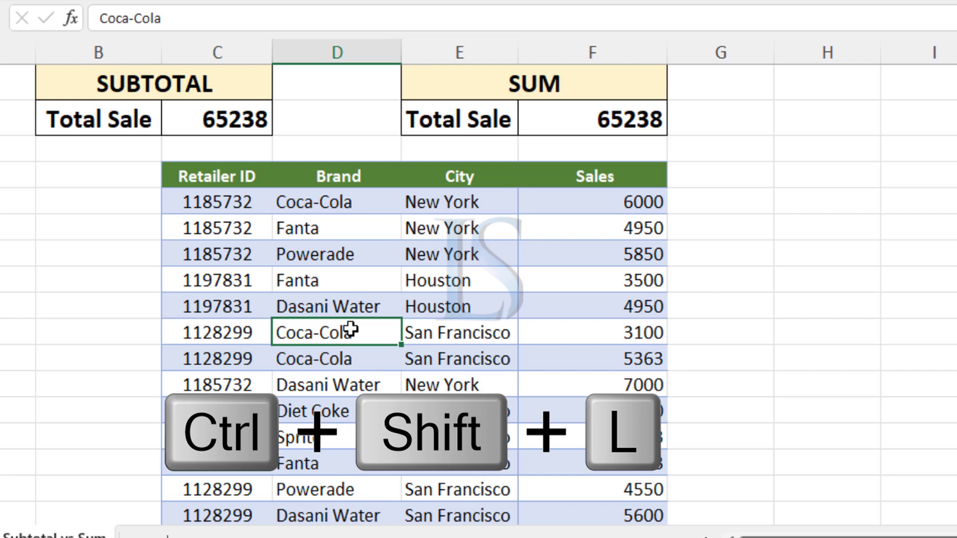
pyautogui.hotkey('ctrl', 'shift', 'l')
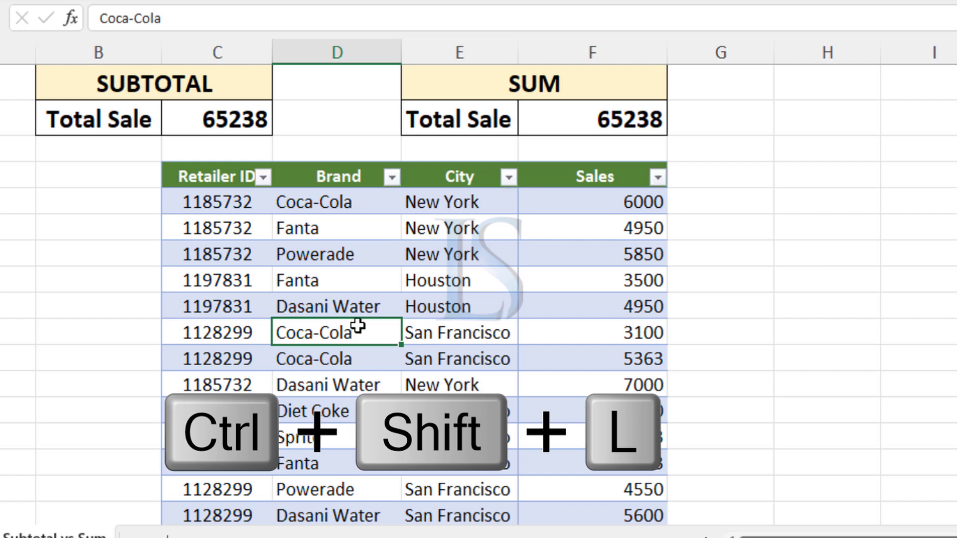
pyautogui.click(393, 180)
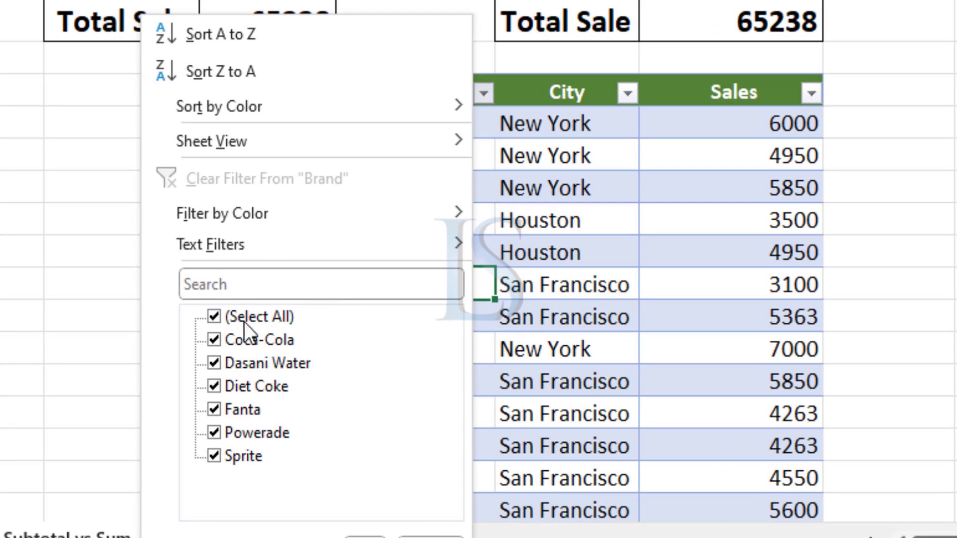
pyautogui.click(213, 316)
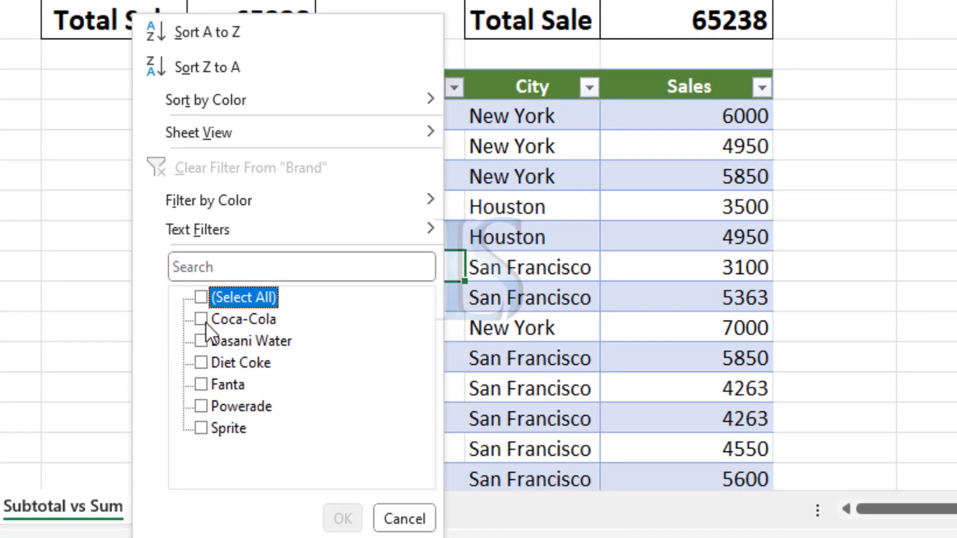
pyautogui.click(202, 320)
pyautogui.press('Return')
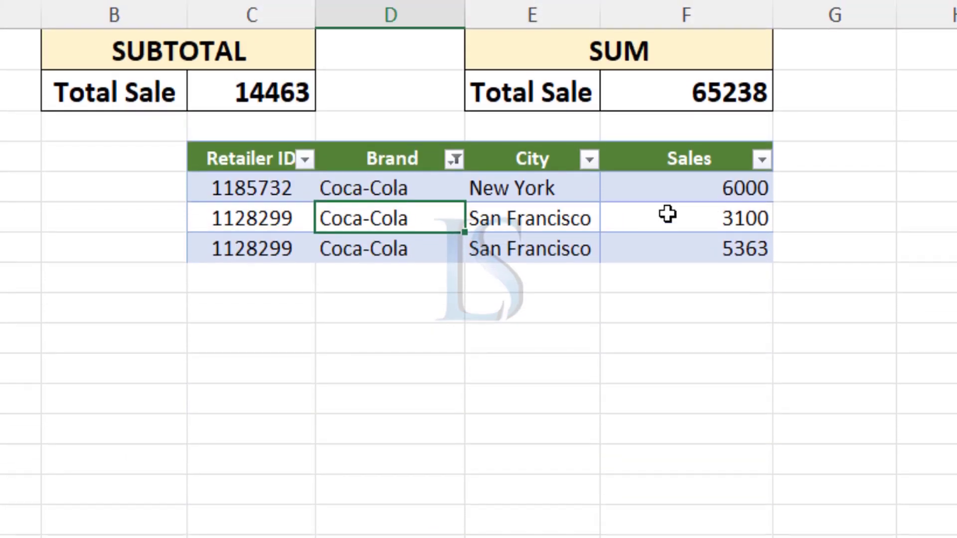
pyautogui.click(719, 247)
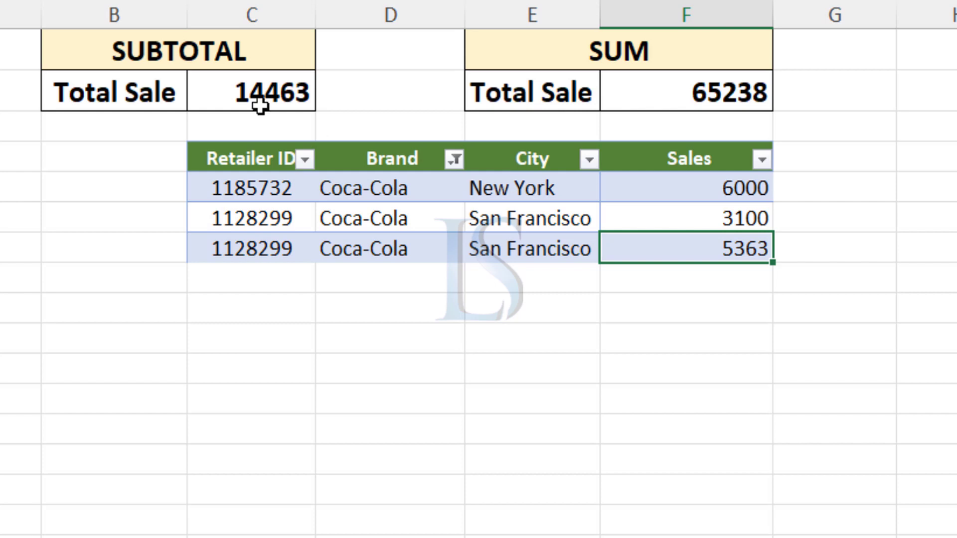
pyautogui.click(711, 93)
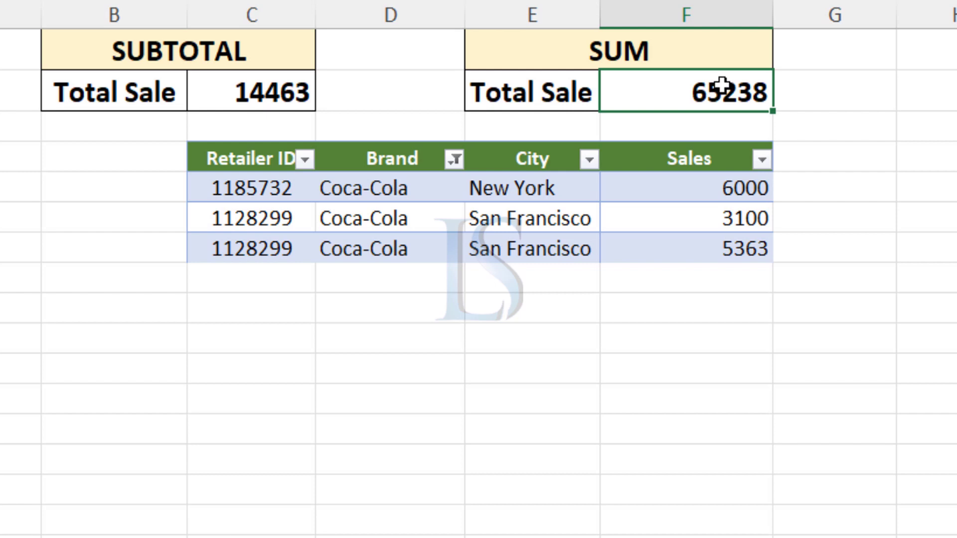
pyautogui.click(246, 94)
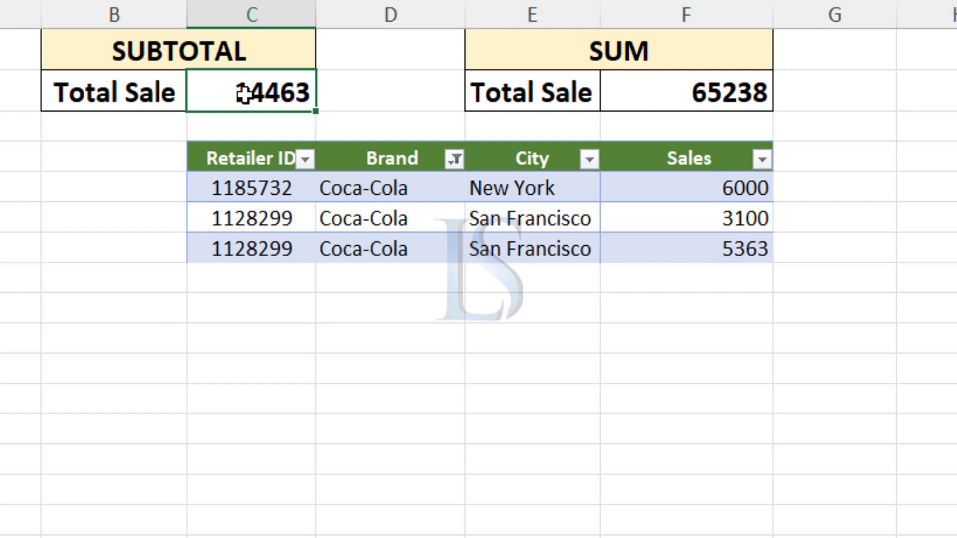
pyautogui.moveTo(722, 189); pyautogui.dragTo(716, 250)
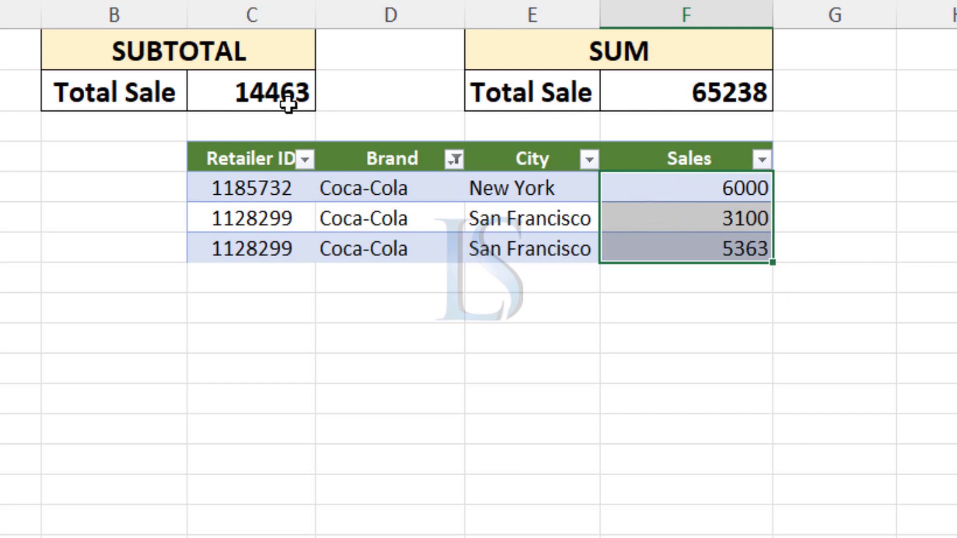
# Add Sprite to the Brand filter so its 4263 sales row appears.
pyautogui.click(456, 159)
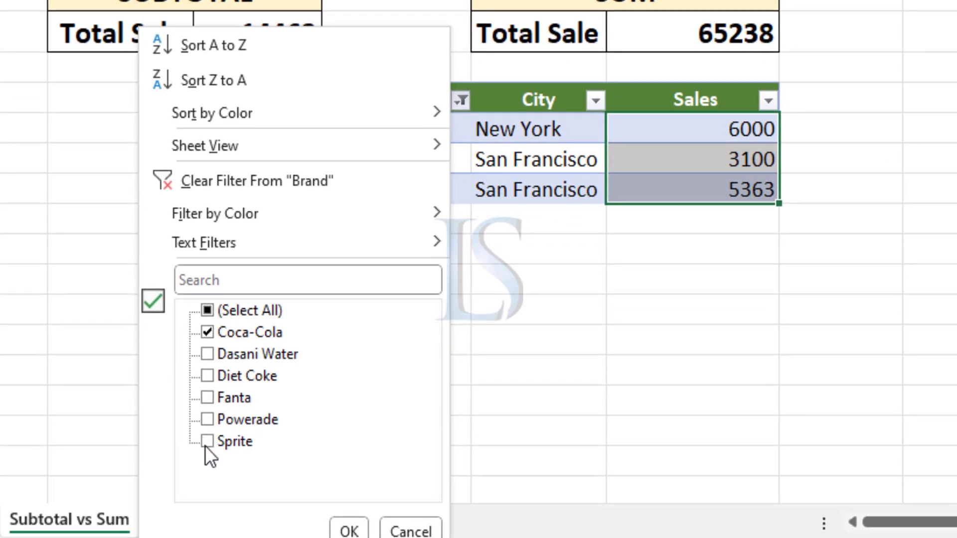
pyautogui.click(206, 443)
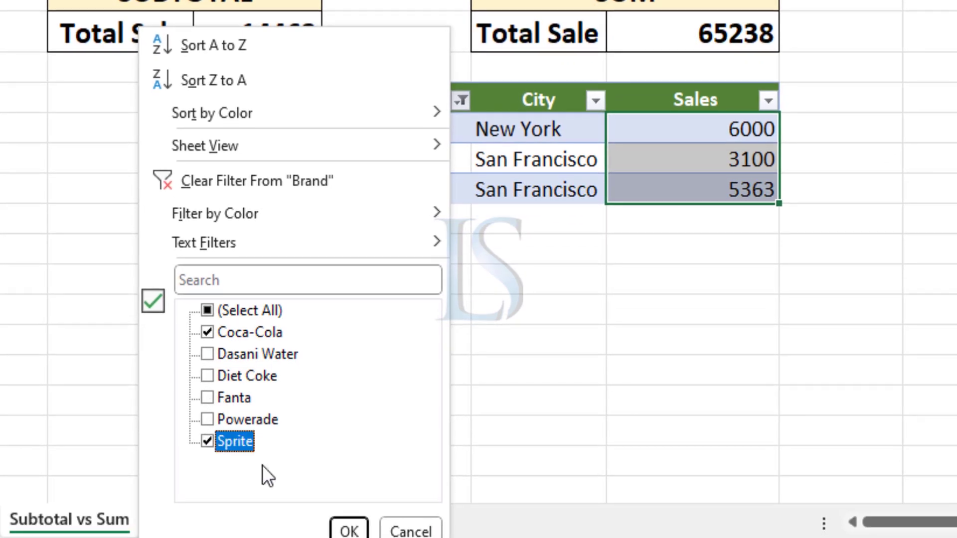
pyautogui.click(348, 529)
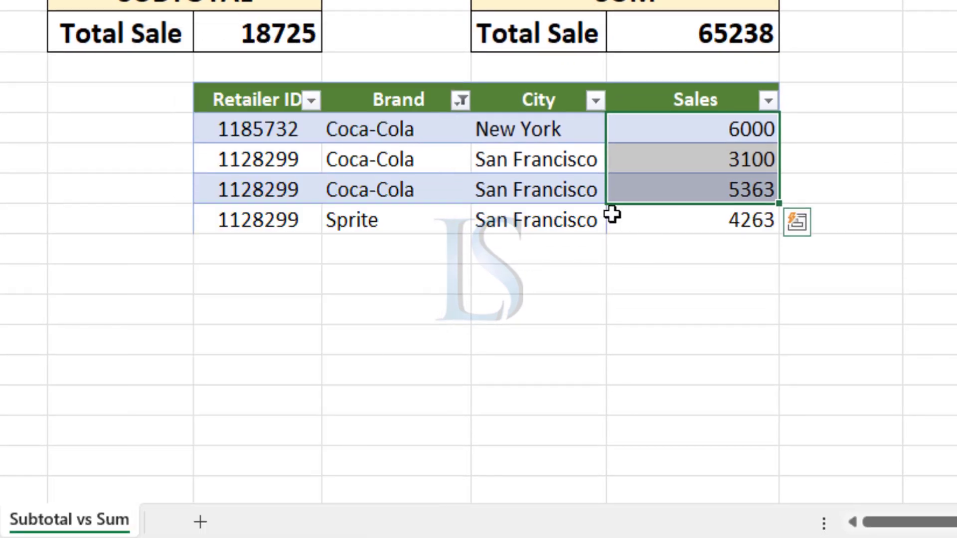
pyautogui.click(745, 215)
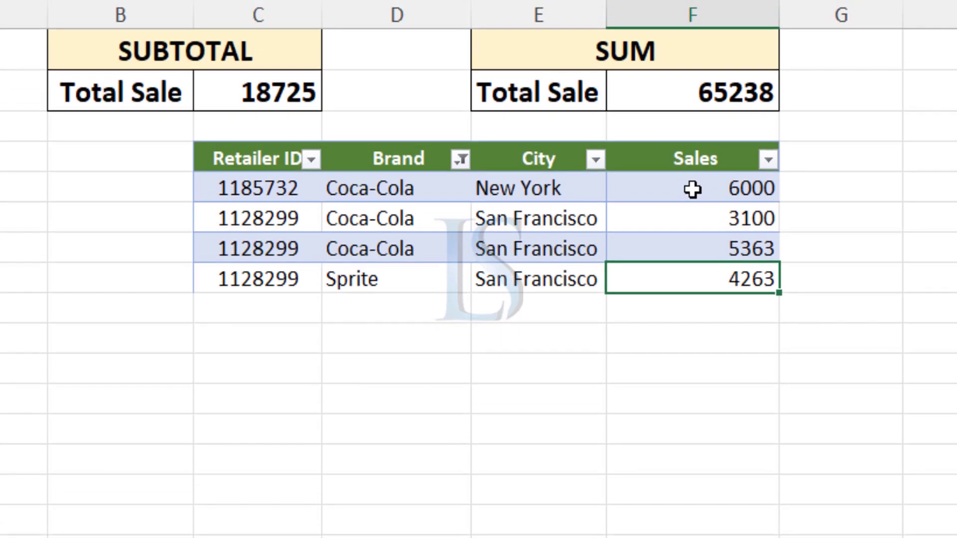
# Compare SUBTOTAL at 18725 with SUM at 65238 and inspect the San Francisco cells.
pyautogui.click(288, 93)
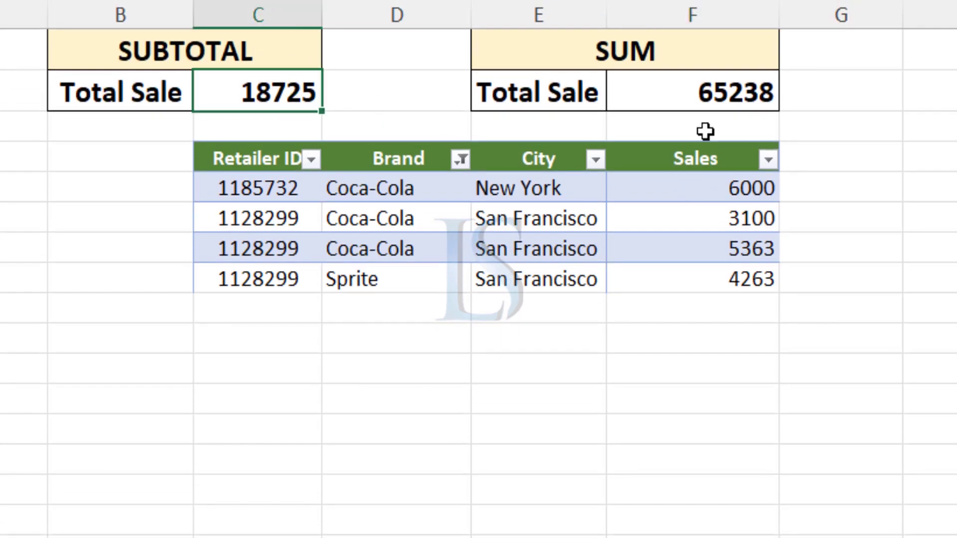
pyautogui.click(707, 91)
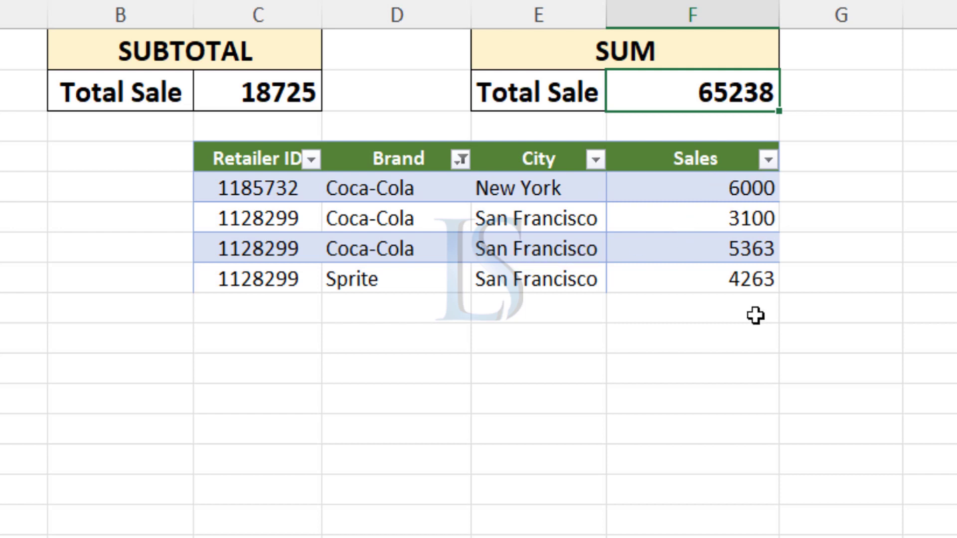
pyautogui.click(534, 254)
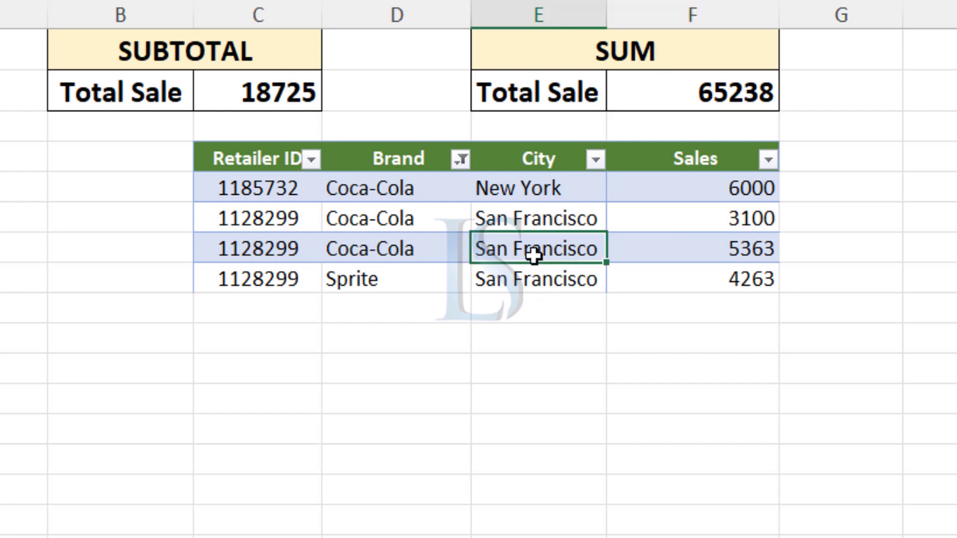
pyautogui.click(510, 215)
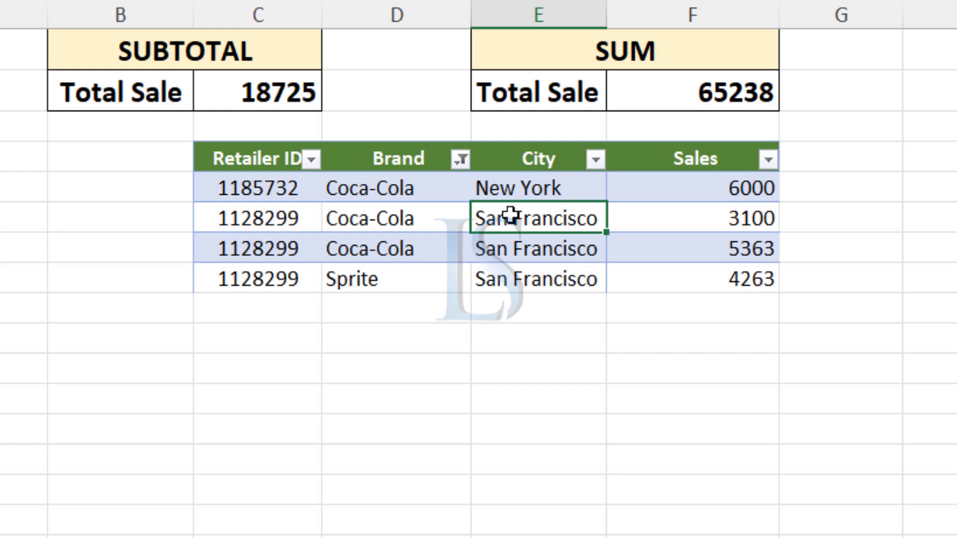
pyautogui.click(409, 216)
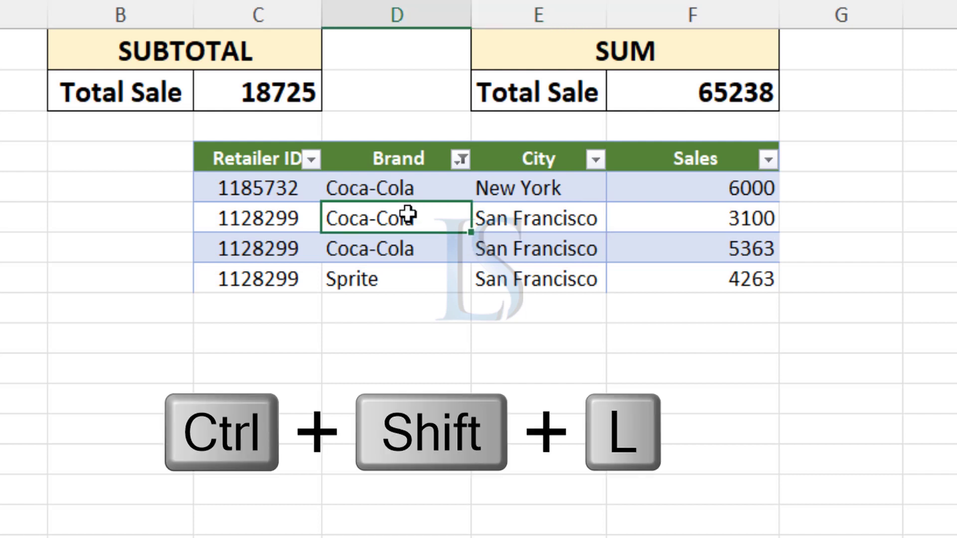
# Clear the Brand filter with Ctrl+Shift+L and hide row 7; SUBTOTAL still reads 65238.
pyautogui.hotkey('ctrl', 'shift', 'l')
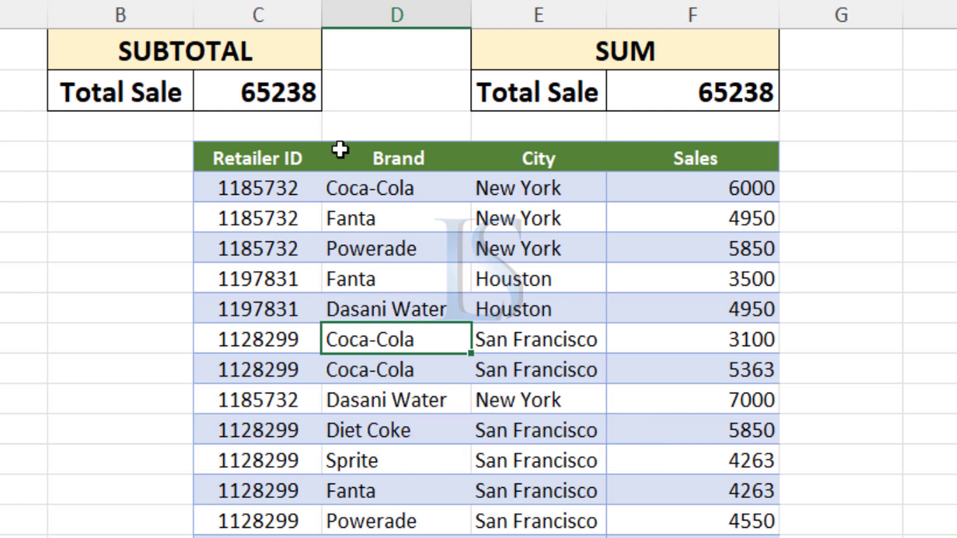
pyautogui.click(535, 312)
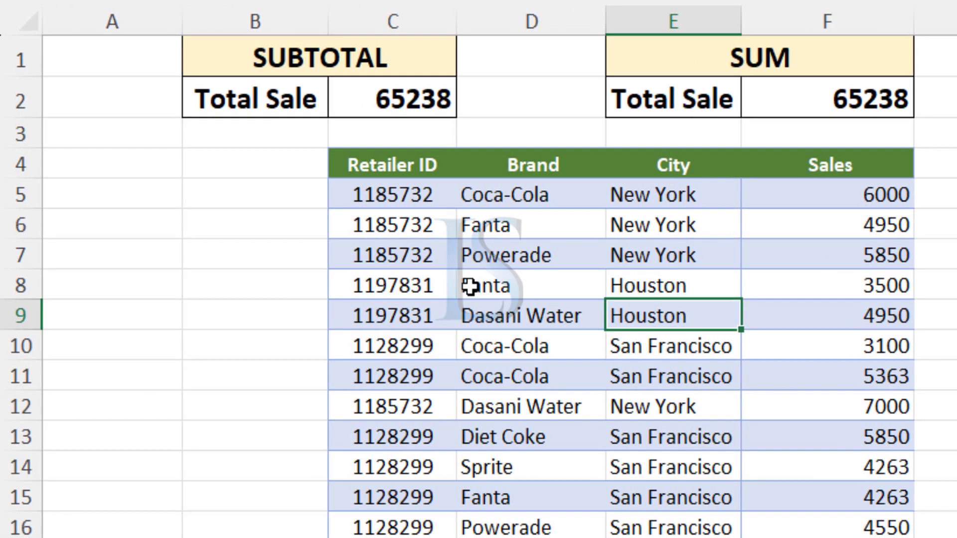
pyautogui.rightClick(13, 255)
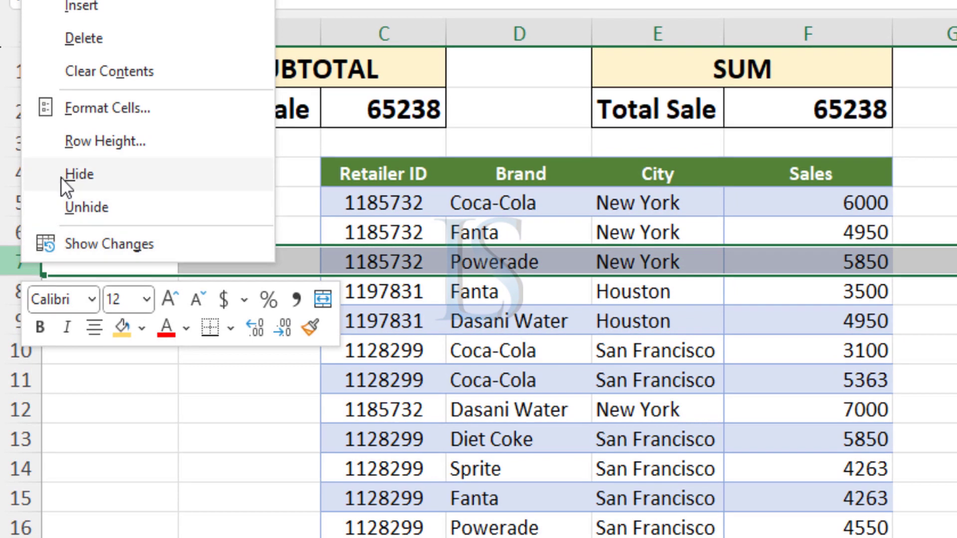
pyautogui.click(61, 177)
pyautogui.click(385, 111)
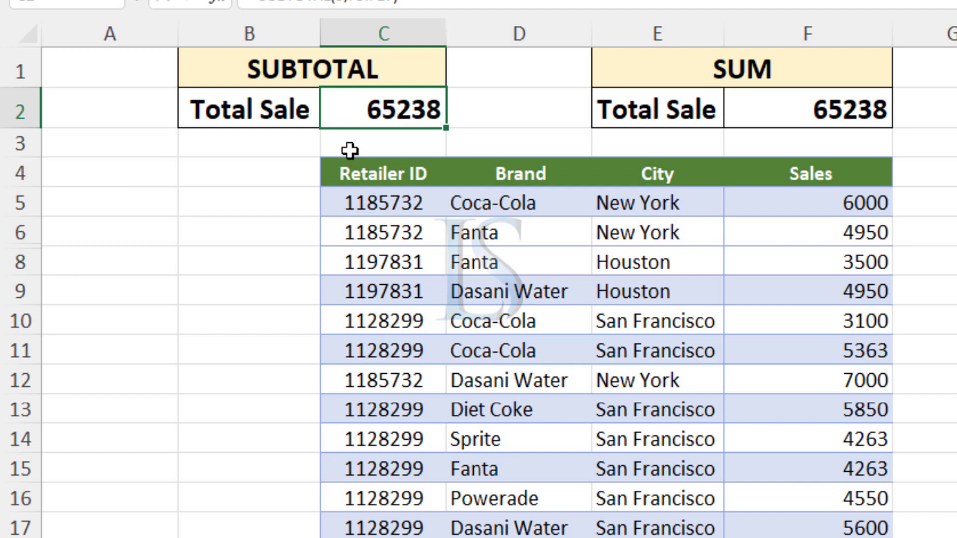
# Clear C2's old formula and start a new =SUBTOTAL( from the autocomplete list.
pyautogui.rightClick(16, 245)
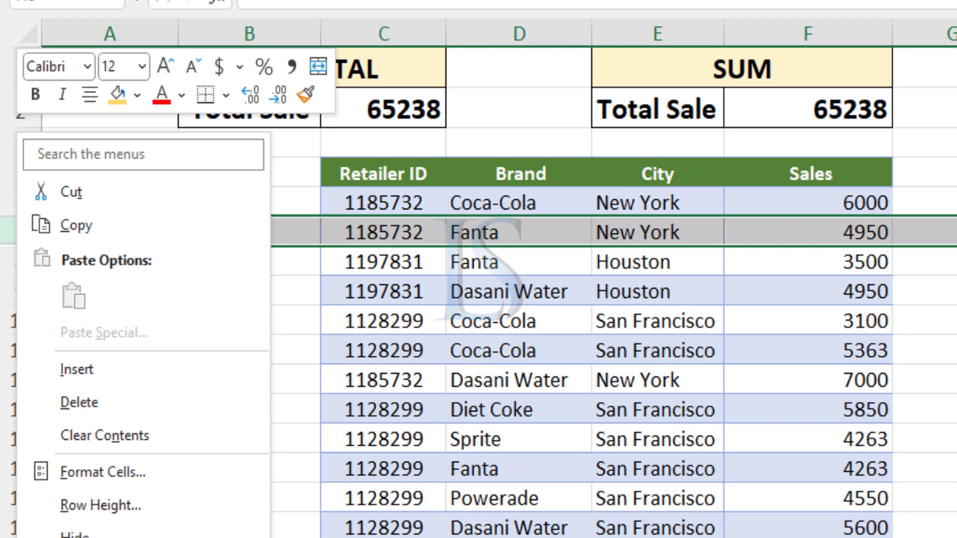
pyautogui.press('Escape')
pyautogui.click(394, 321)
pyautogui.click(405, 111)
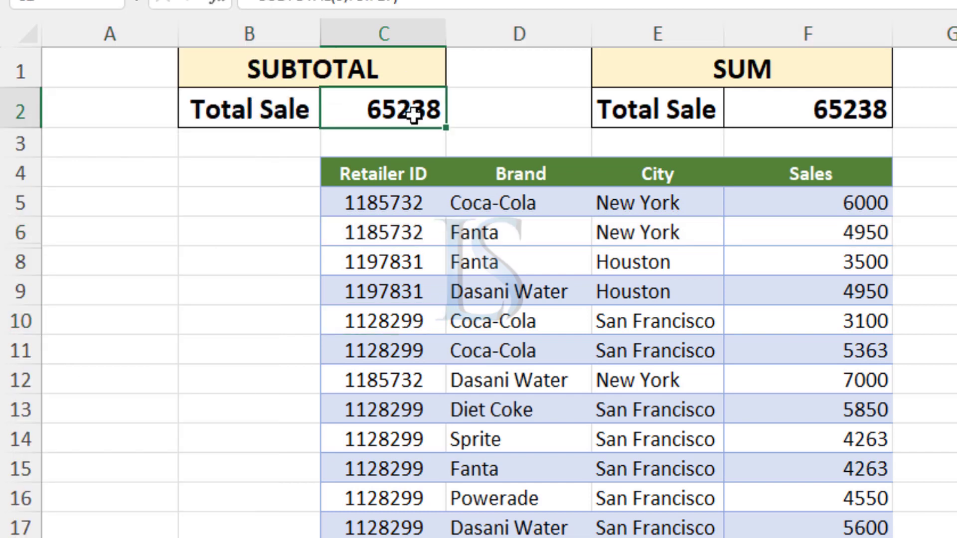
pyautogui.doubleClick(412, 113)
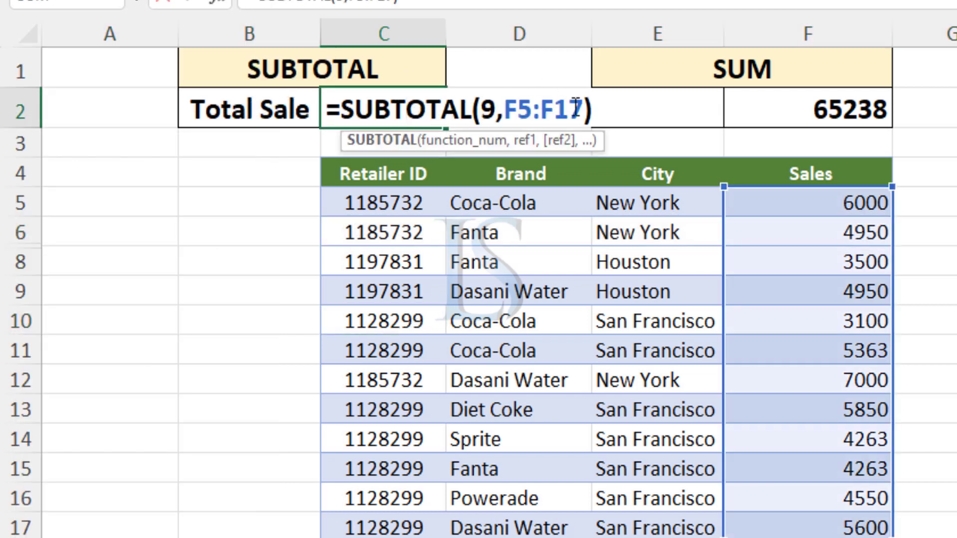
pyautogui.press('Escape')
pyautogui.write('=SUBT')
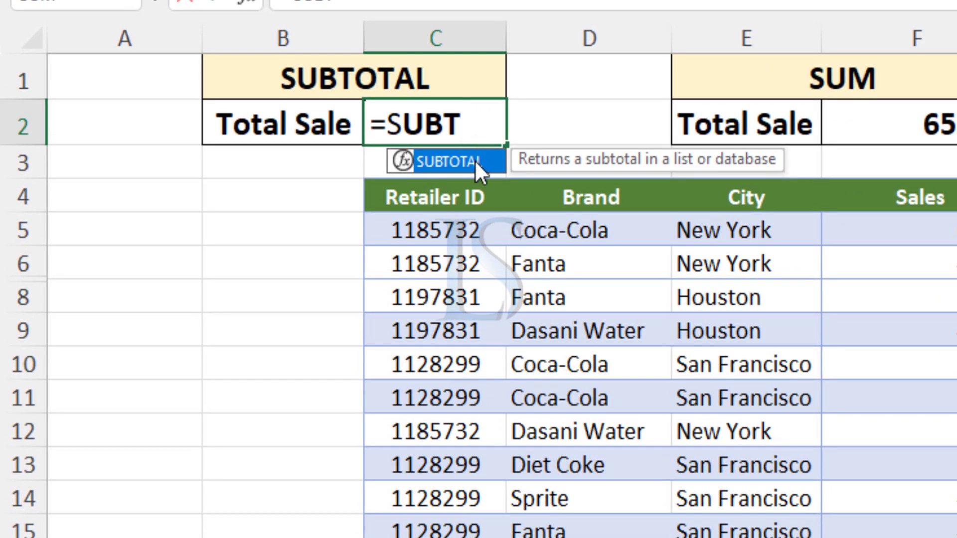
pyautogui.doubleClick(476, 159)
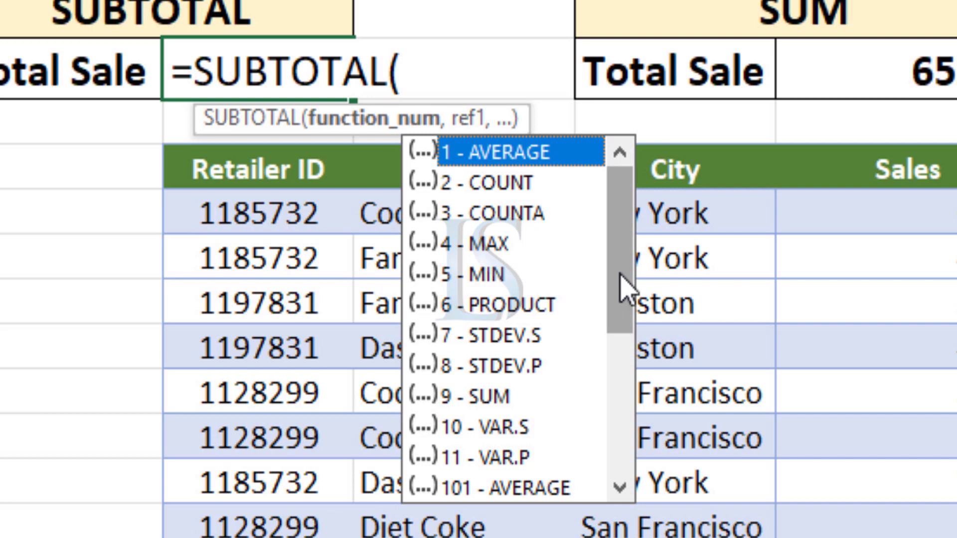
# Review the SUBTOTAL function-number list, noting 9 - SUM, then close it.
pyautogui.moveTo(620, 284); pyautogui.dragTo(632, 367)
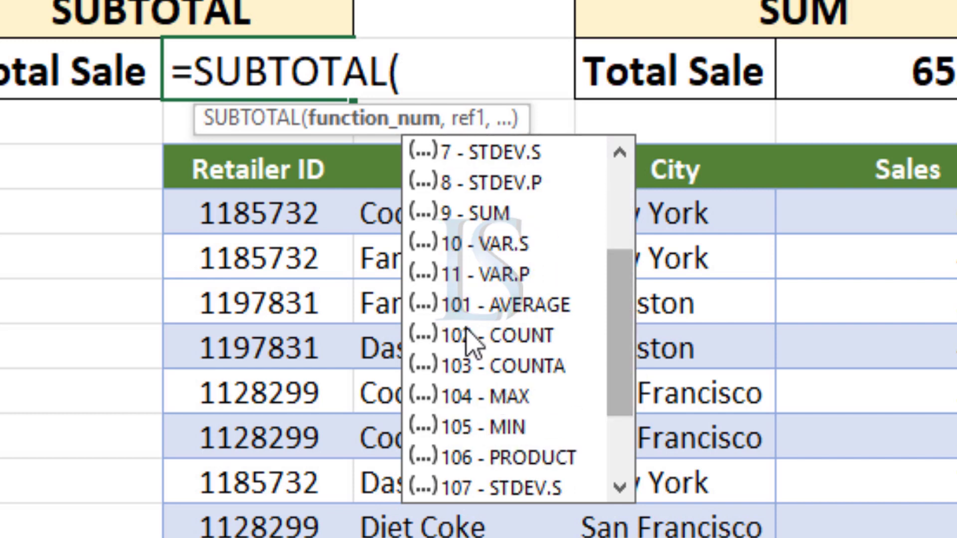
pyautogui.moveTo(623, 314)
pyautogui.mouseDown()
pyautogui.moveTo(630, 368)
pyautogui.moveTo(524, 150)
pyautogui.mouseUp()
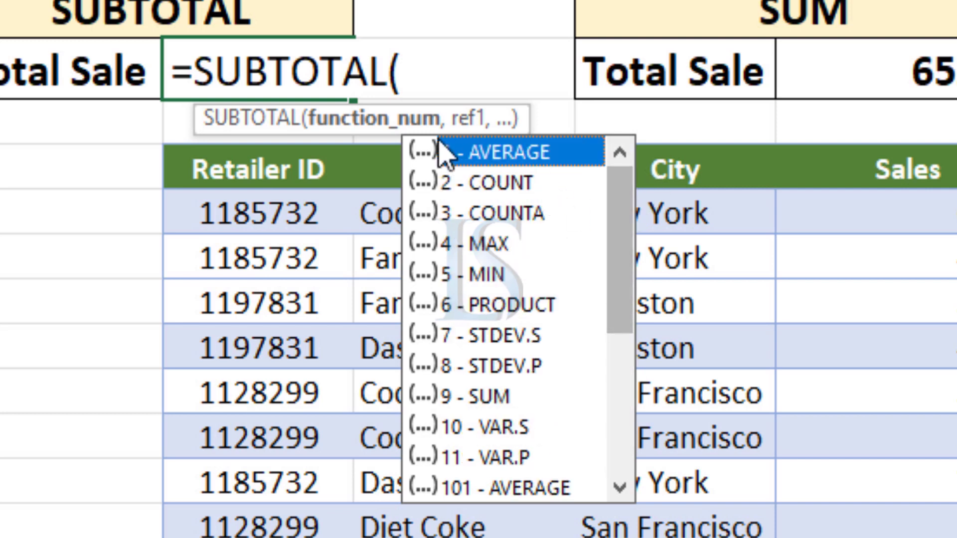
pyautogui.moveTo(622, 220); pyautogui.dragTo(623, 351)
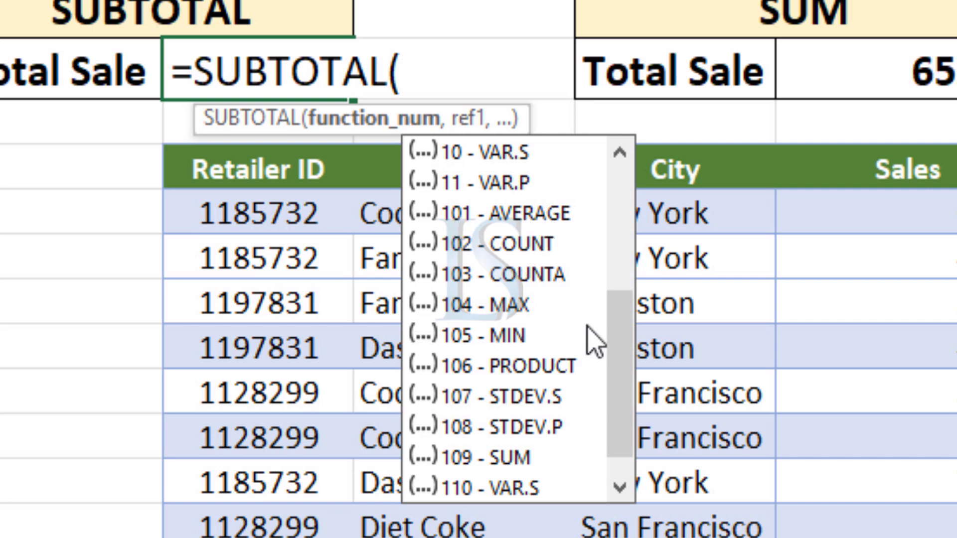
pyautogui.moveTo(623, 342); pyautogui.dragTo(620, 293)
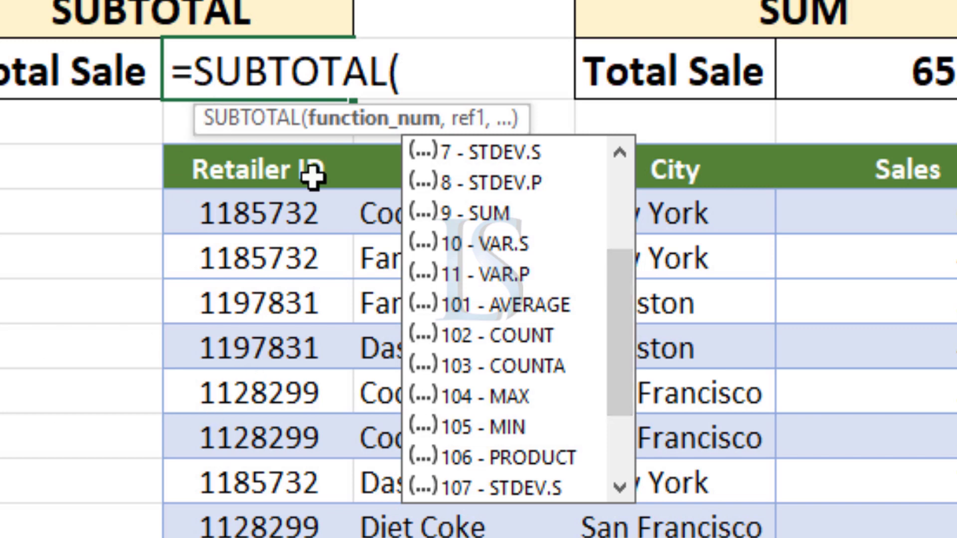
pyautogui.scroll(-2, 456, 319)
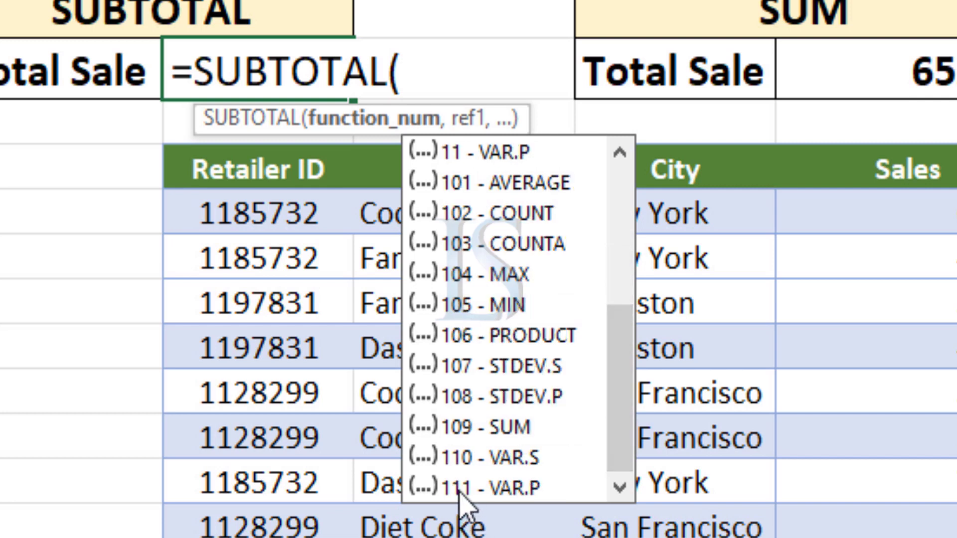
pyautogui.moveTo(620, 367); pyautogui.dragTo(636, 165)
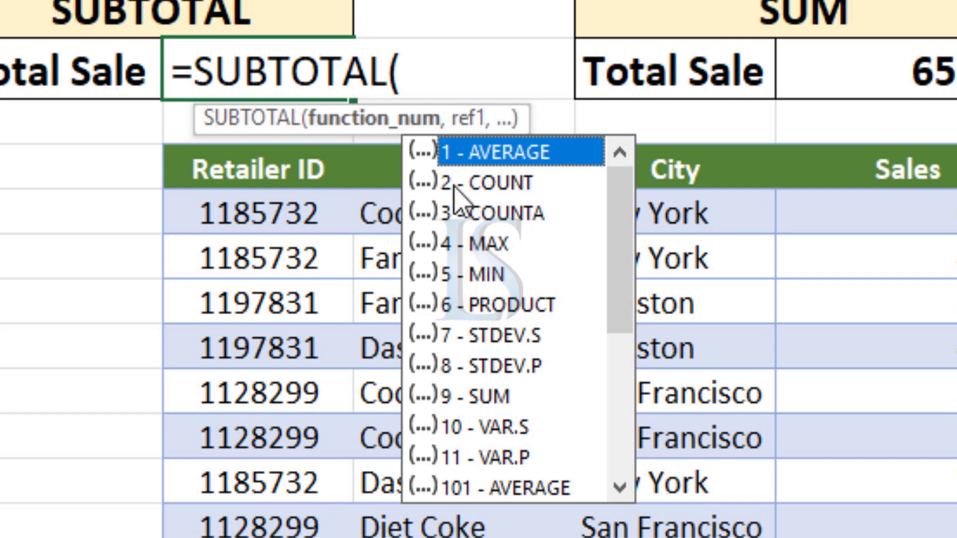
pyautogui.scroll(-2, 630, 255)
pyautogui.scroll(-1, 598, 299)
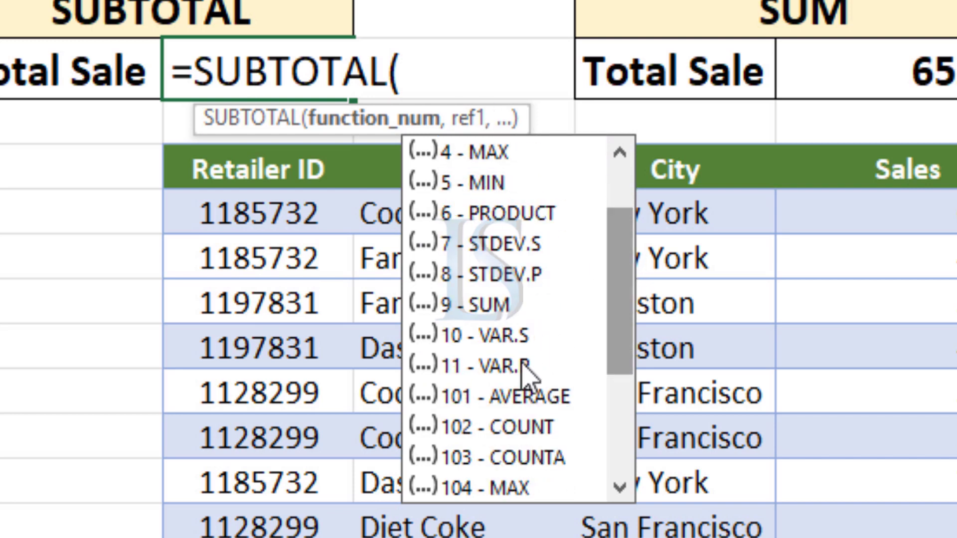
pyautogui.scroll(3, 487, 344)
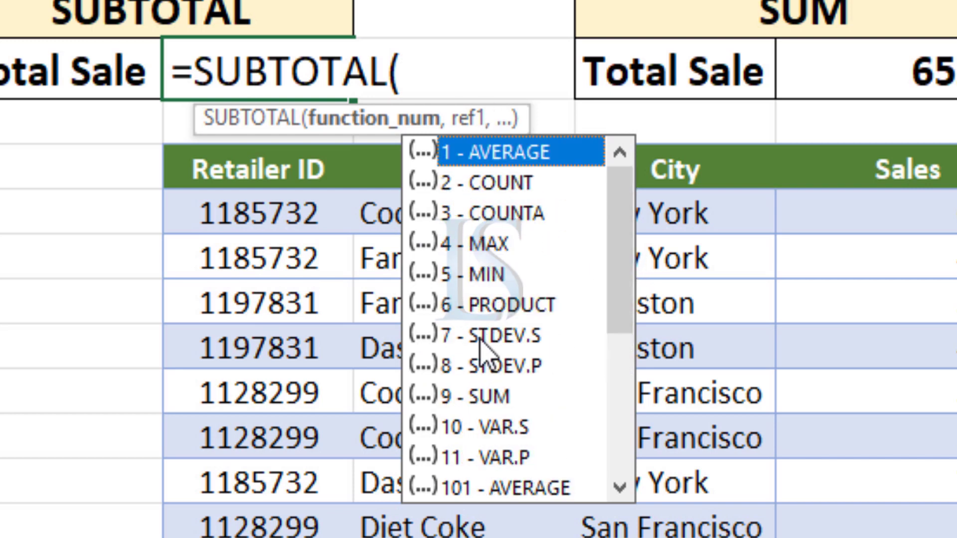
pyautogui.moveTo(628, 220); pyautogui.dragTo(628, 268)
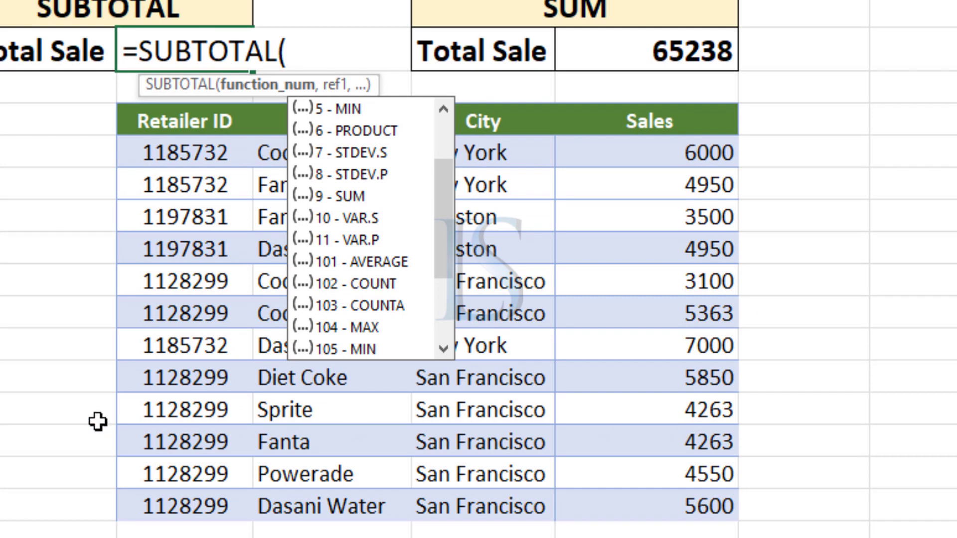
pyautogui.moveTo(450, 220)
pyautogui.mouseDown()
pyautogui.moveTo(450, 271)
pyautogui.moveTo(454, 215)
pyautogui.moveTo(443, 266)
pyautogui.mouseUp()
pyautogui.click(334, 197)
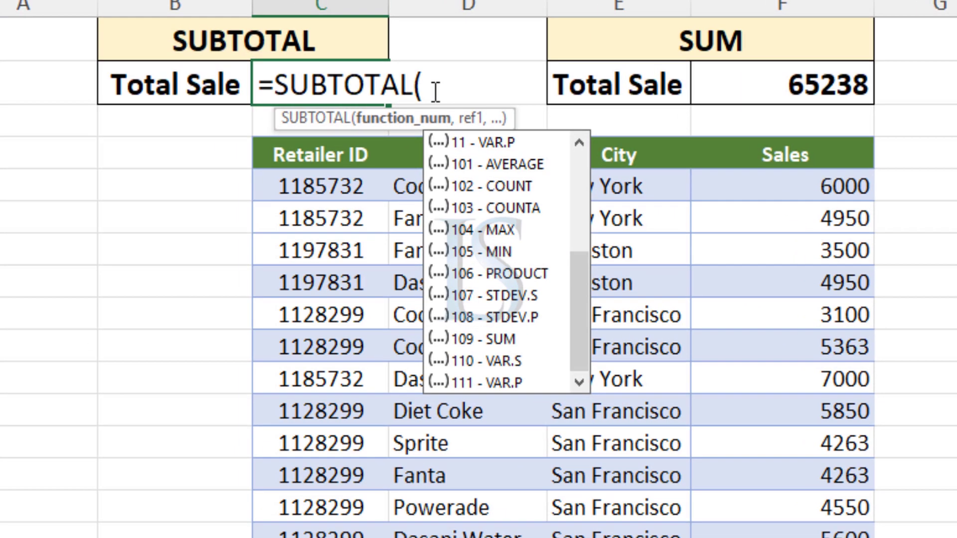
pyautogui.click(441, 95)
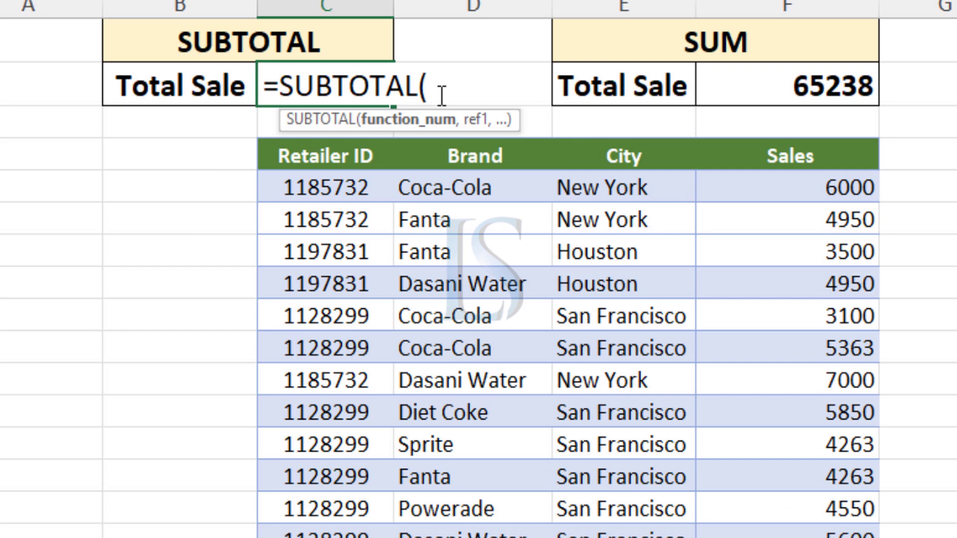
# Complete C2 as =SUBTOTAL(109,F5:F17), showing 59388 with hidden row 7 excluded.
pyautogui.write('109')
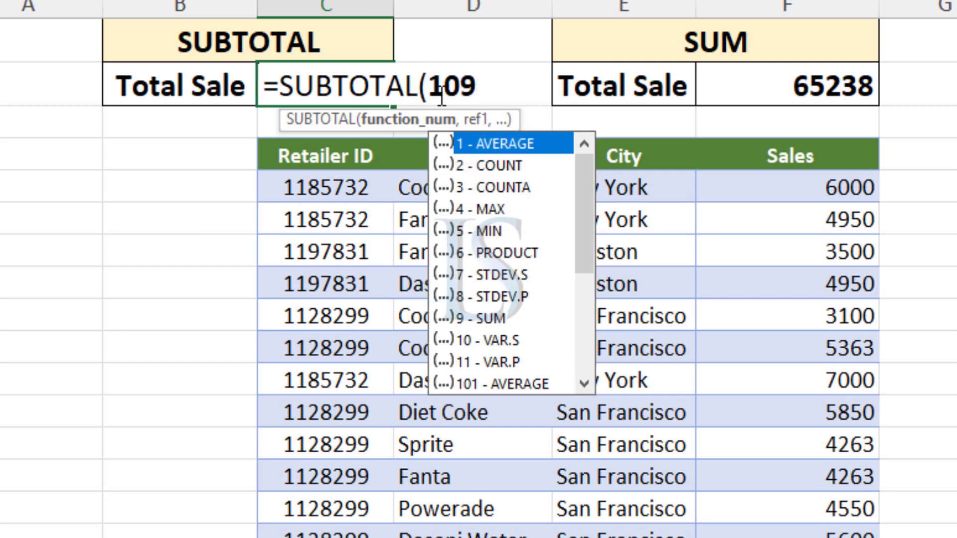
pyautogui.write(',')
pyautogui.moveTo(792, 164); pyautogui.dragTo(793, 473)
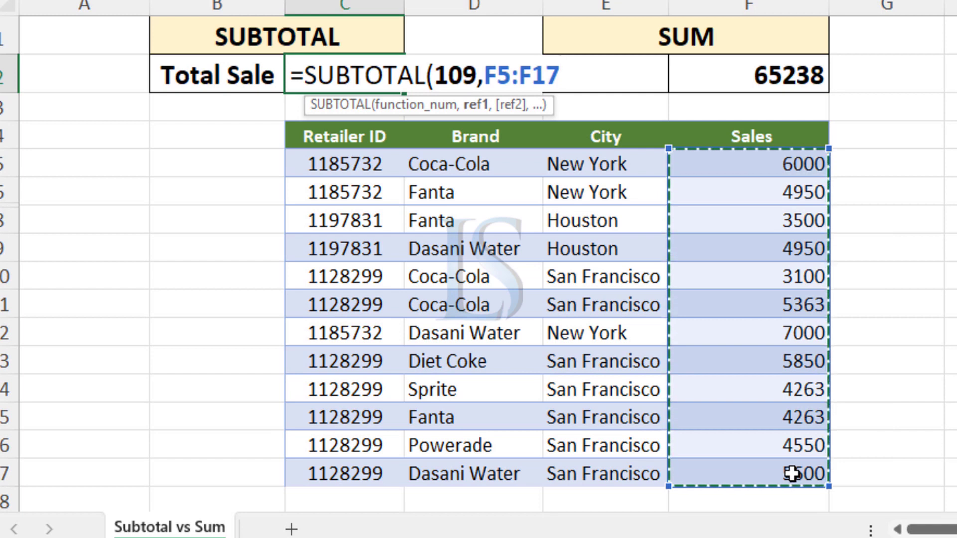
pyautogui.write(')')
pyautogui.press('Return')
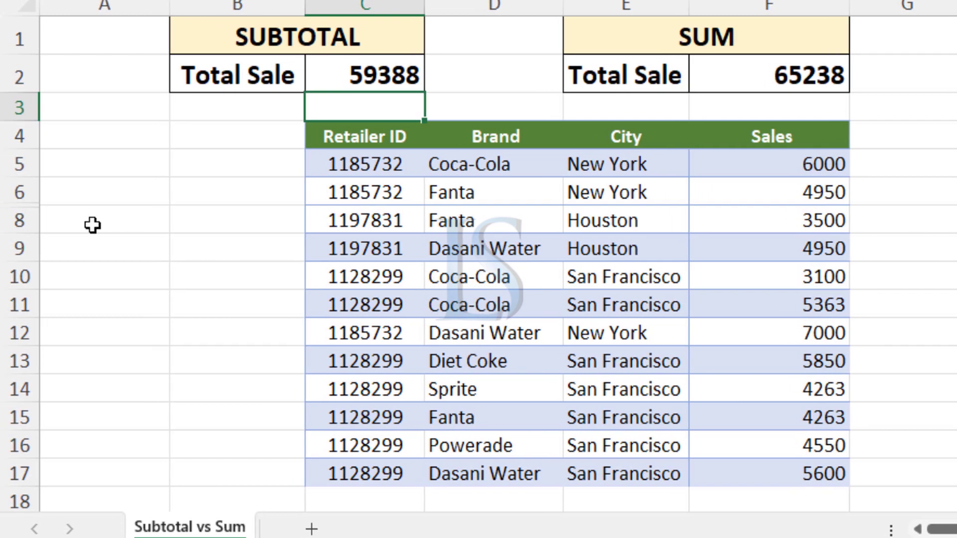
# Unhide row 7 so every sales row is visible again.
pyautogui.rightClick(19, 205)
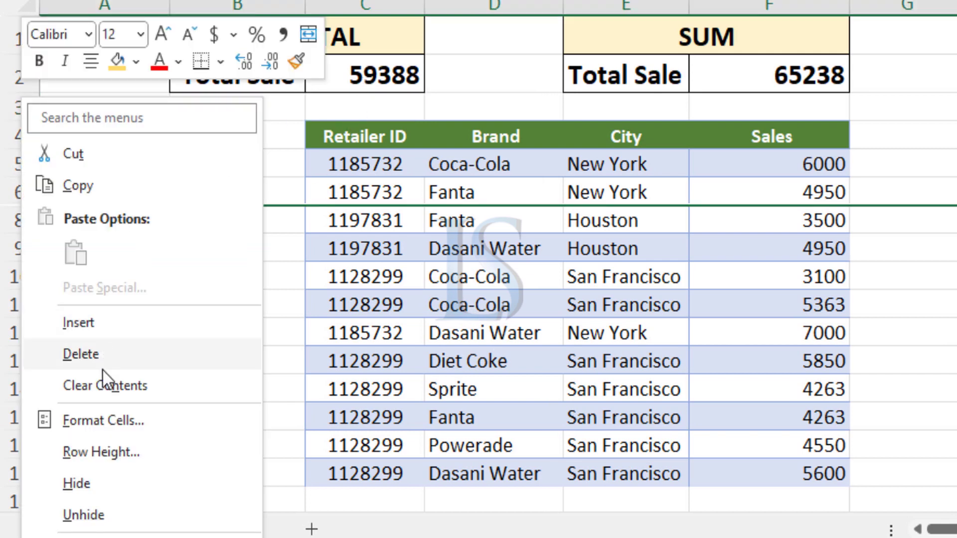
pyautogui.click(95, 516)
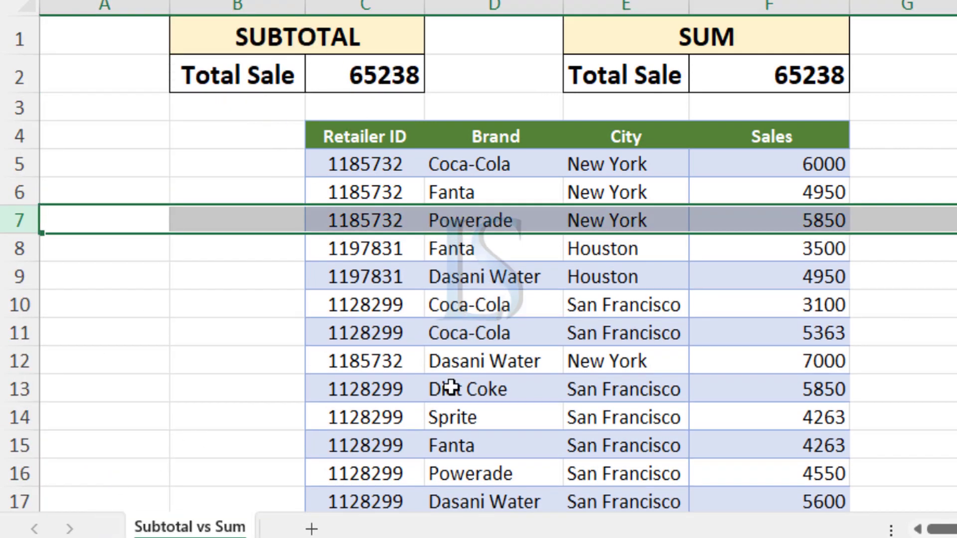
pyautogui.click(428, 326)
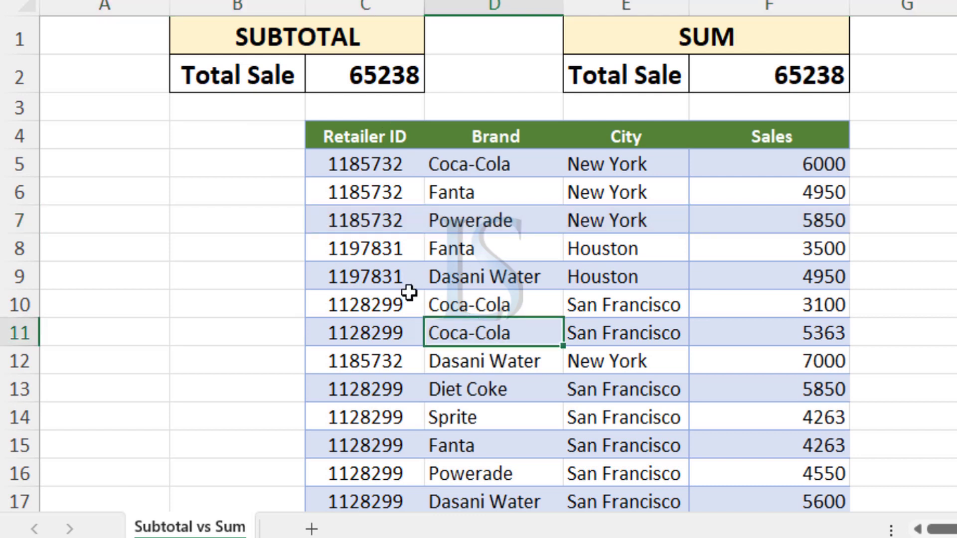
# Hide row 10, bringing the SUBTOTAL total to 62138 while SUM stays 65238.
pyautogui.rightClick(9, 305)
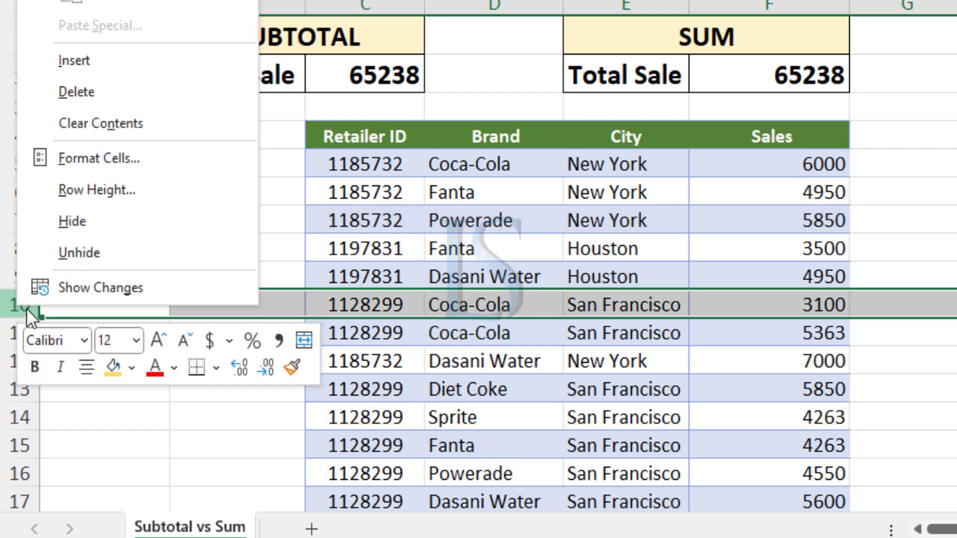
pyautogui.click(74, 225)
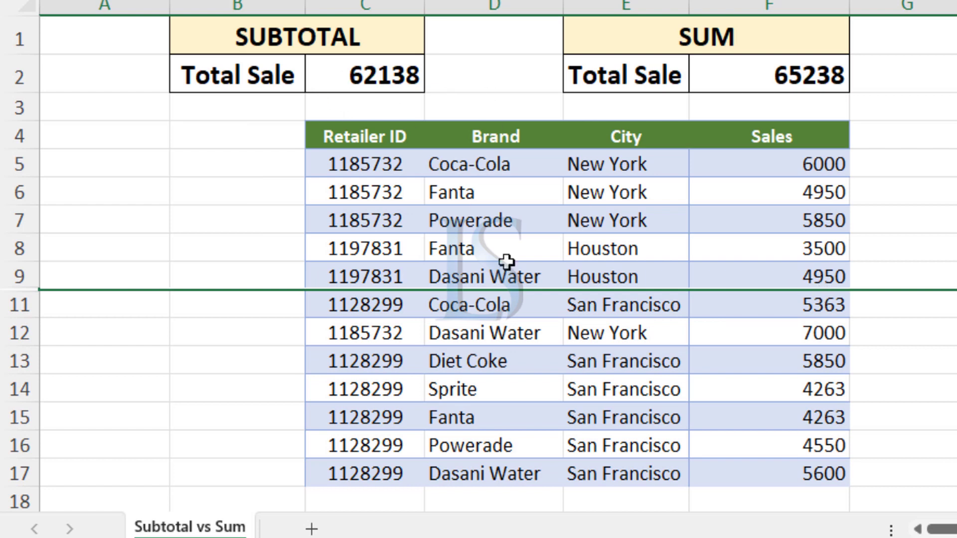
pyautogui.click(549, 352)
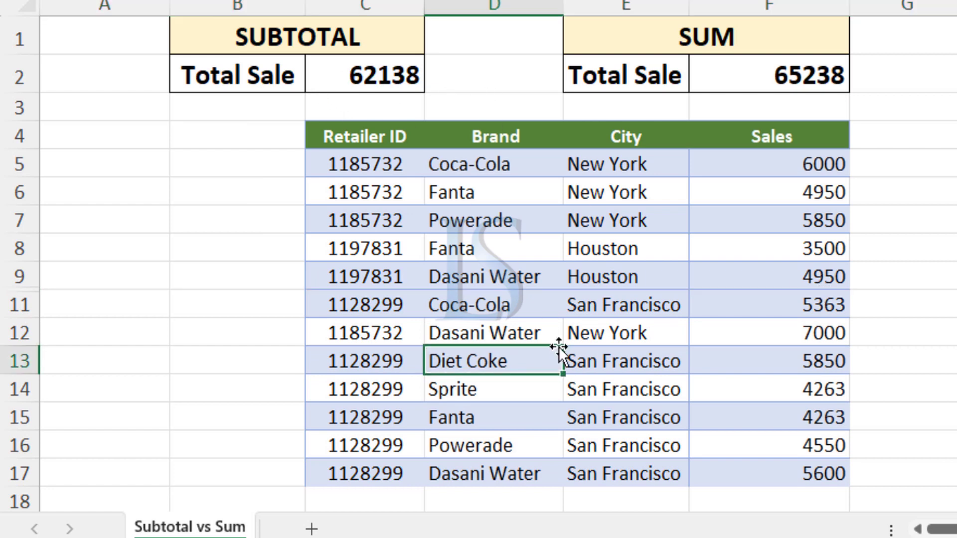